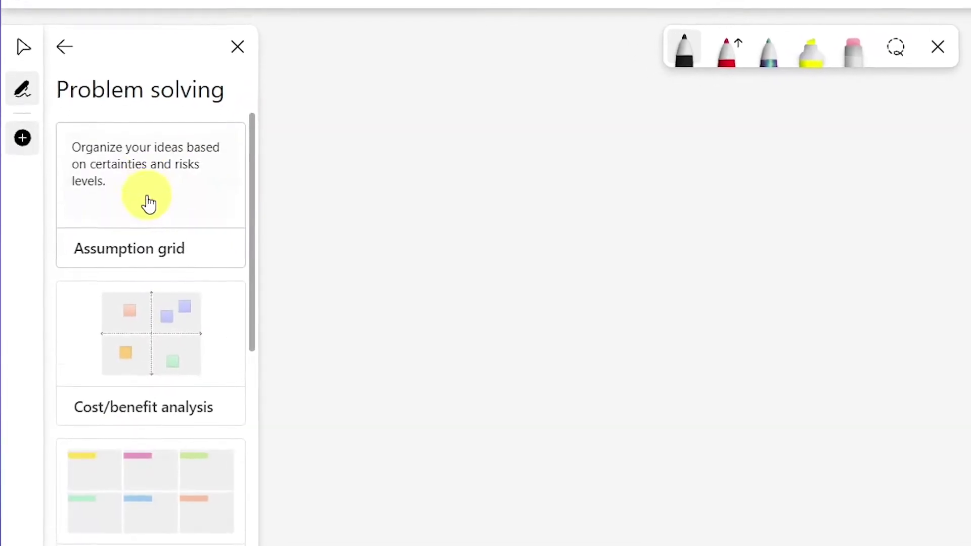
- Explore the Project planning templates, add a star reaction, and resize and move the microphone image
scroll(148, 204, down, 5)
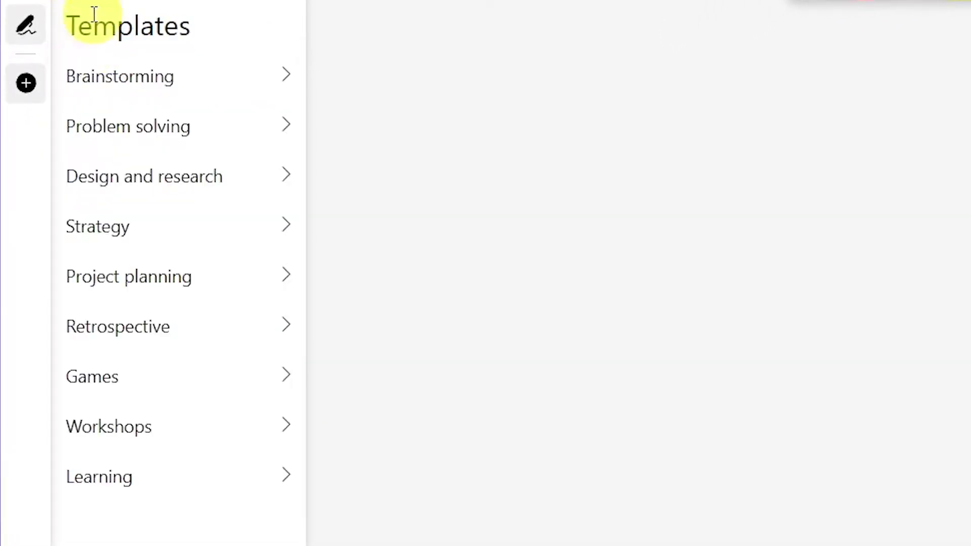
click(130, 276)
scroll(275, 221, down, 15)
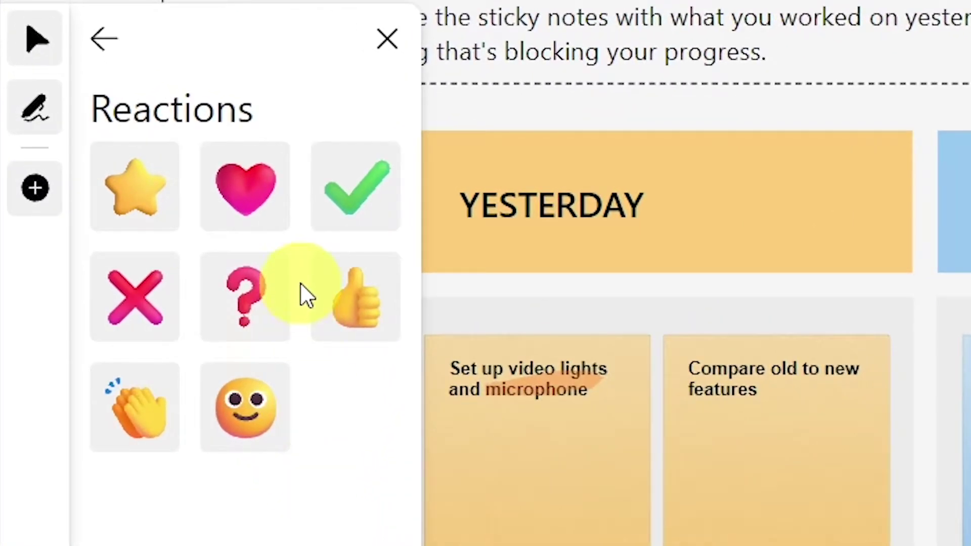
click(166, 219)
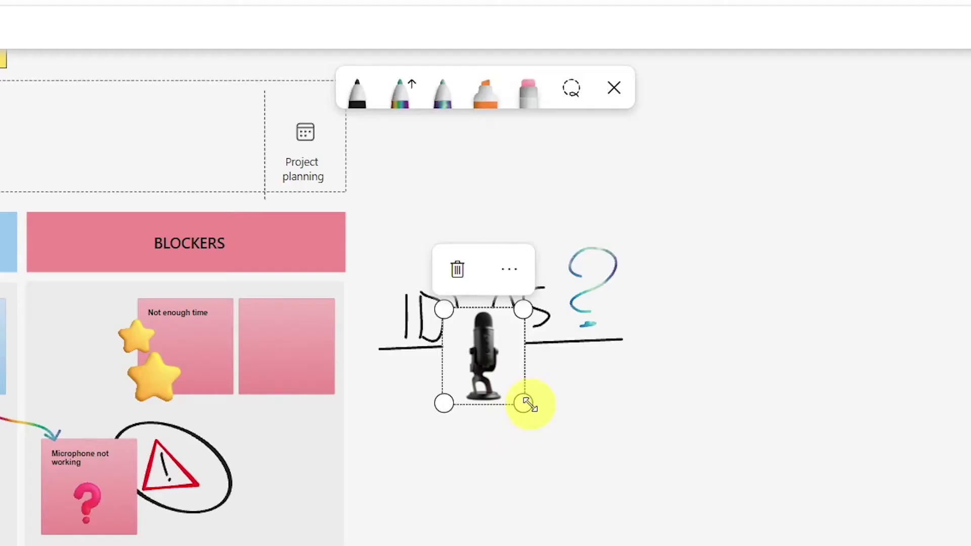
drag(526, 403, 607, 477)
drag(520, 397, 420, 463)
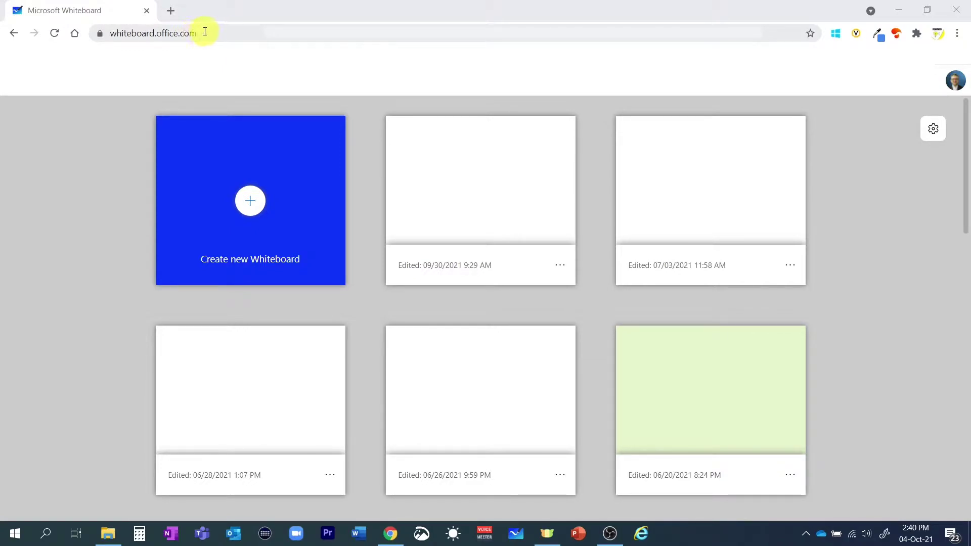
- Start a blank whiteboard from the whiteboard.office.com home page
drag(205, 32, 101, 33)
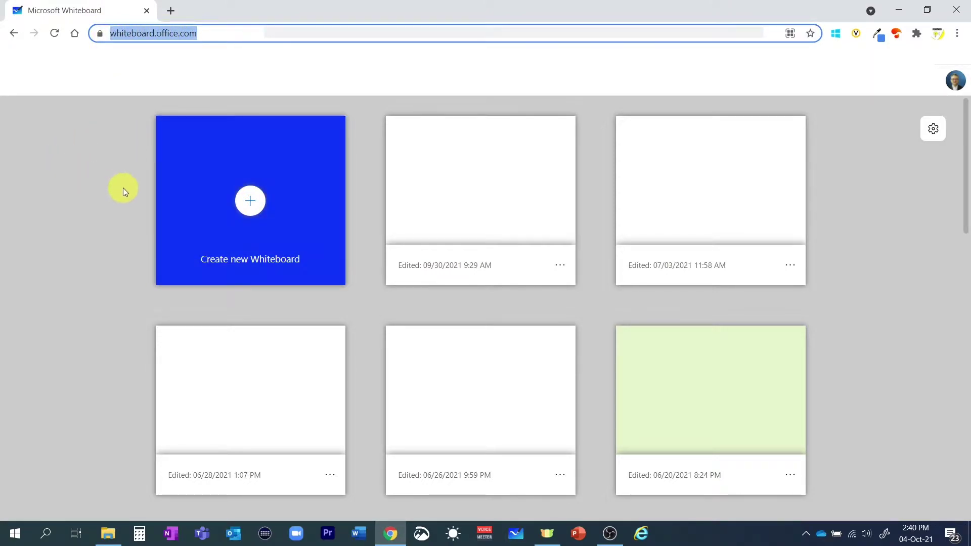
click(250, 203)
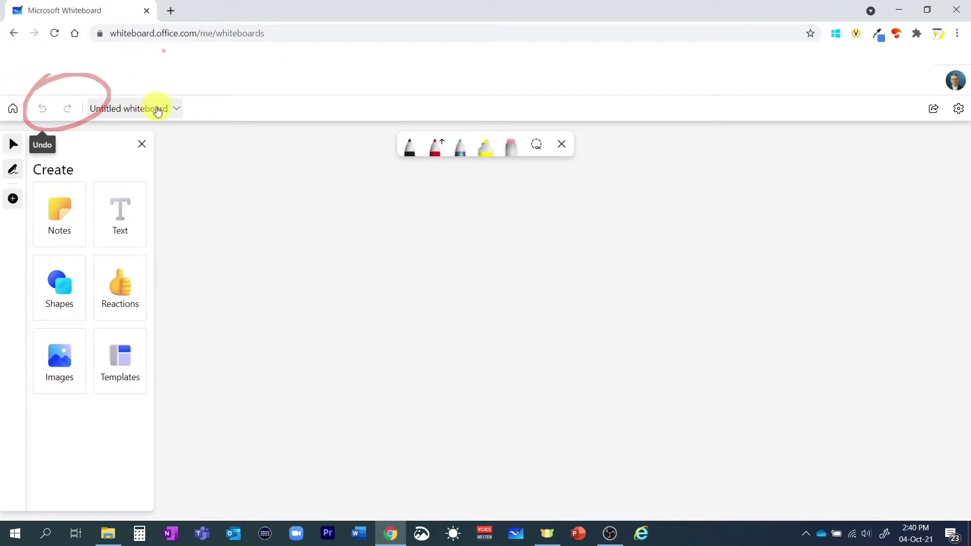
- Replace the board's name with 'Test whiteboard' in the Board name field
click(157, 109)
click(187, 155)
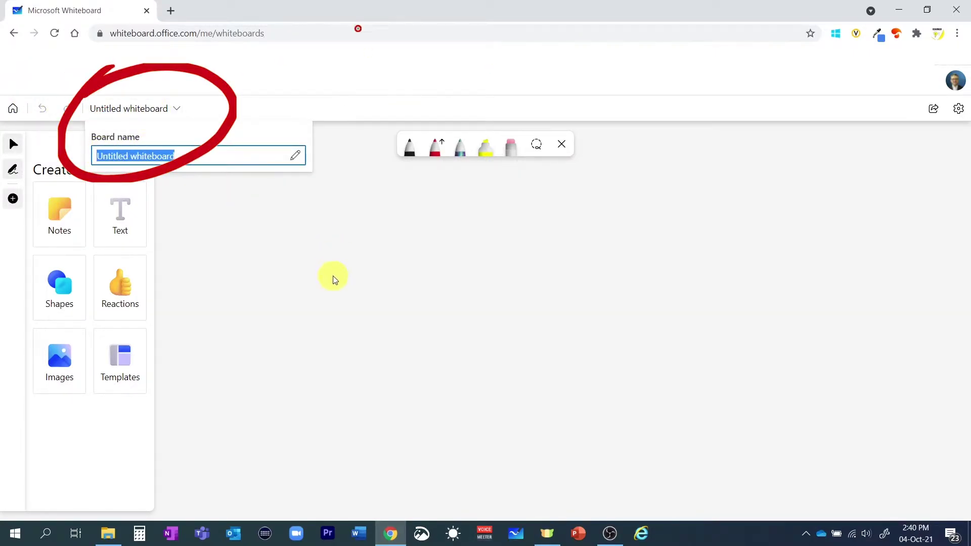
text(Test whit)
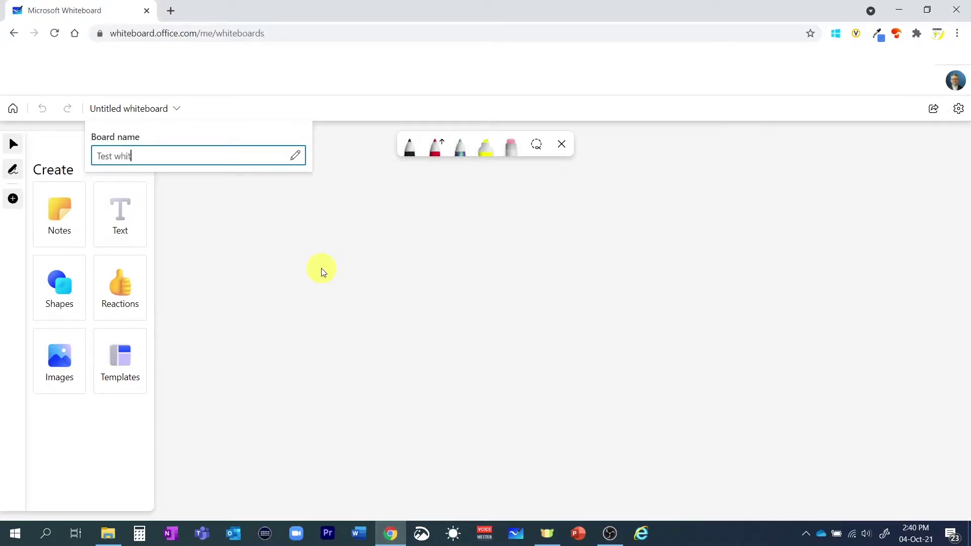
text(eboard)
click(241, 263)
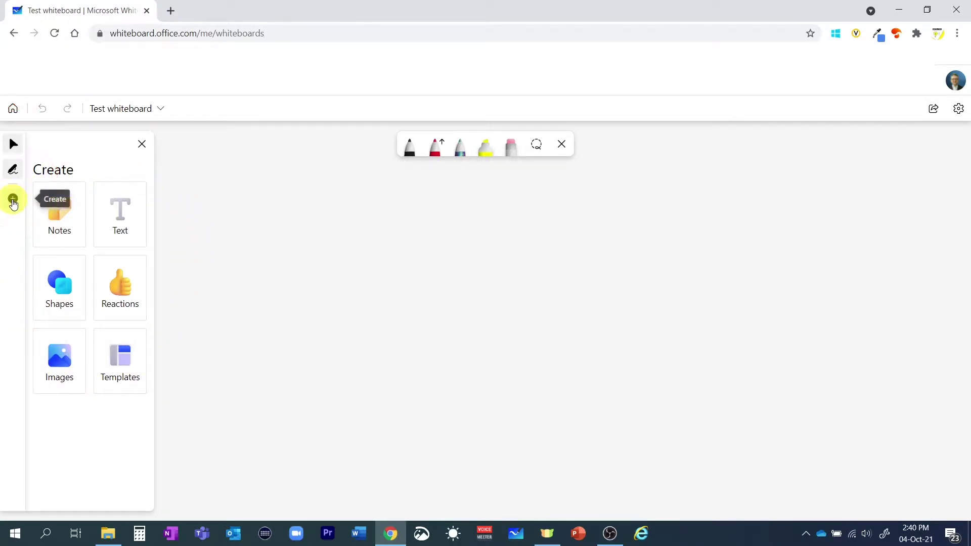
click(13, 201)
click(13, 201)
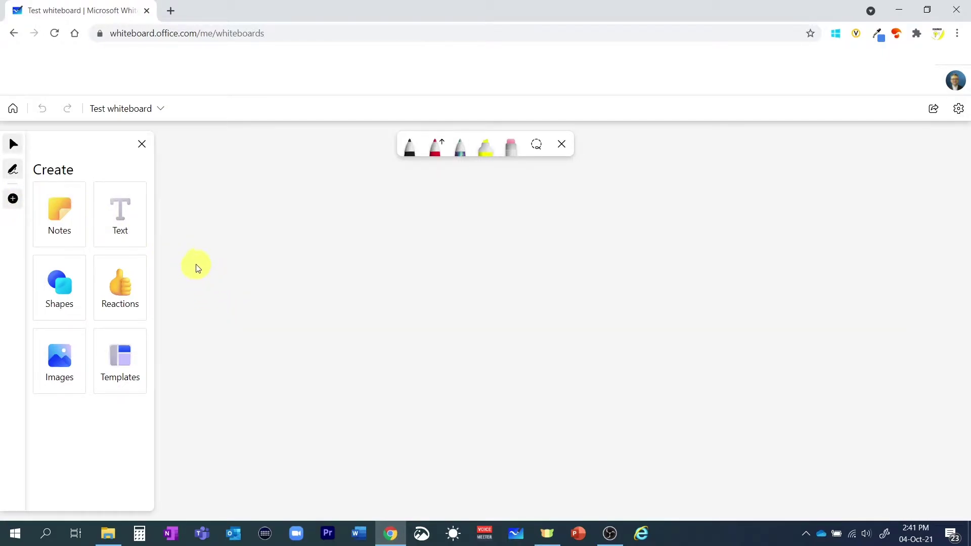
click(12, 174)
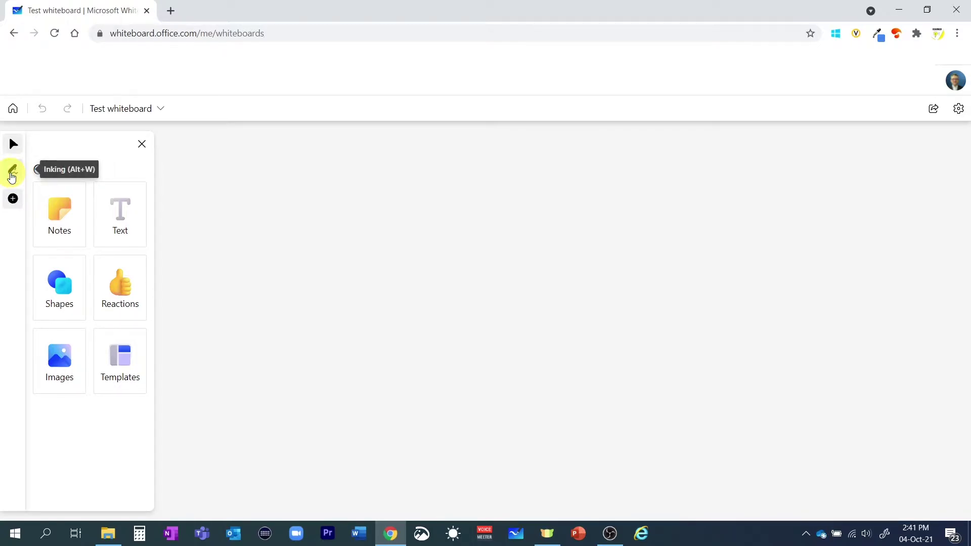
click(11, 174)
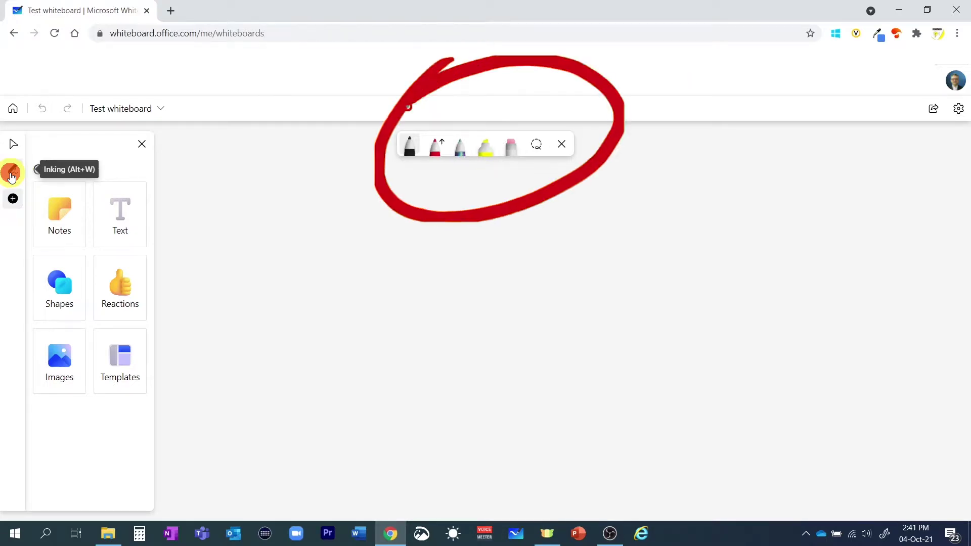
click(13, 146)
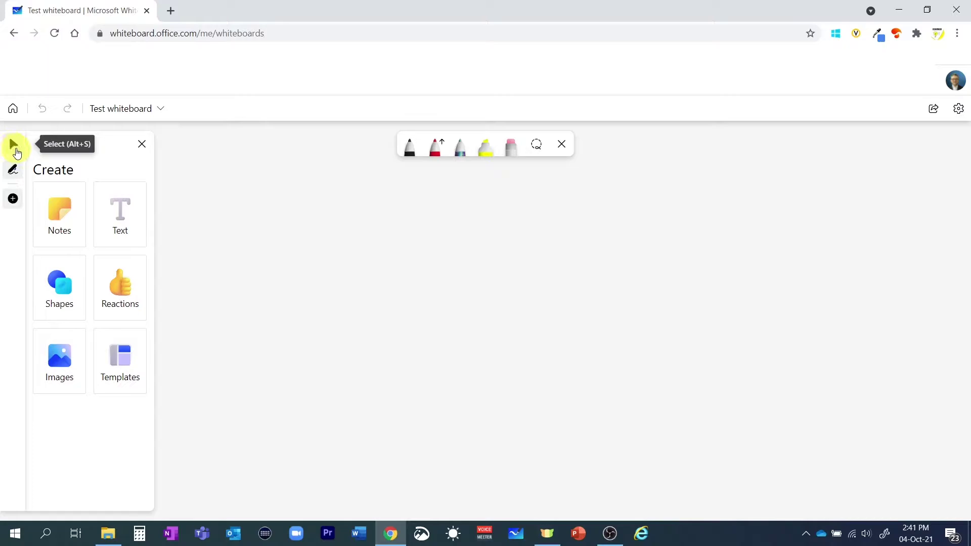
click(959, 109)
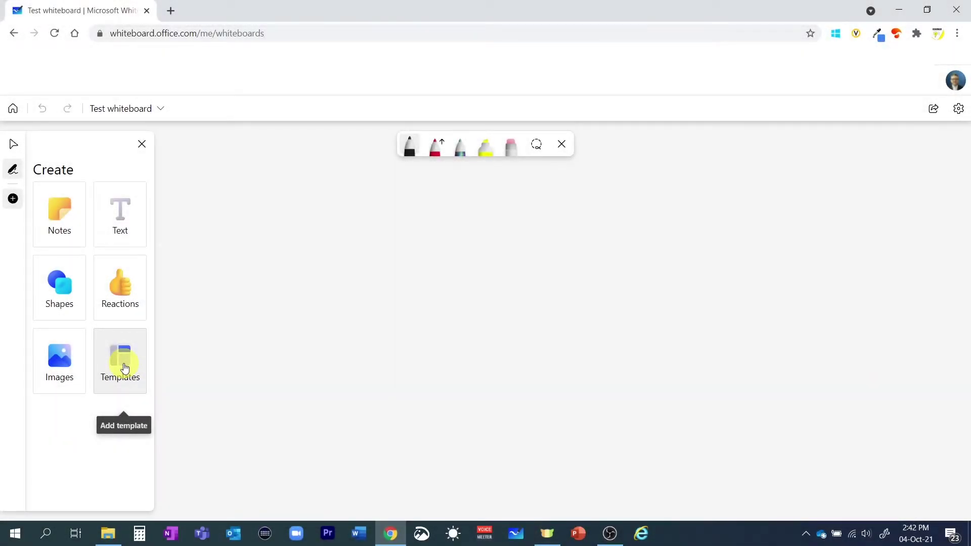
- Browse the Brainstorming and Problem solving templates, then open the Project planning category
click(121, 364)
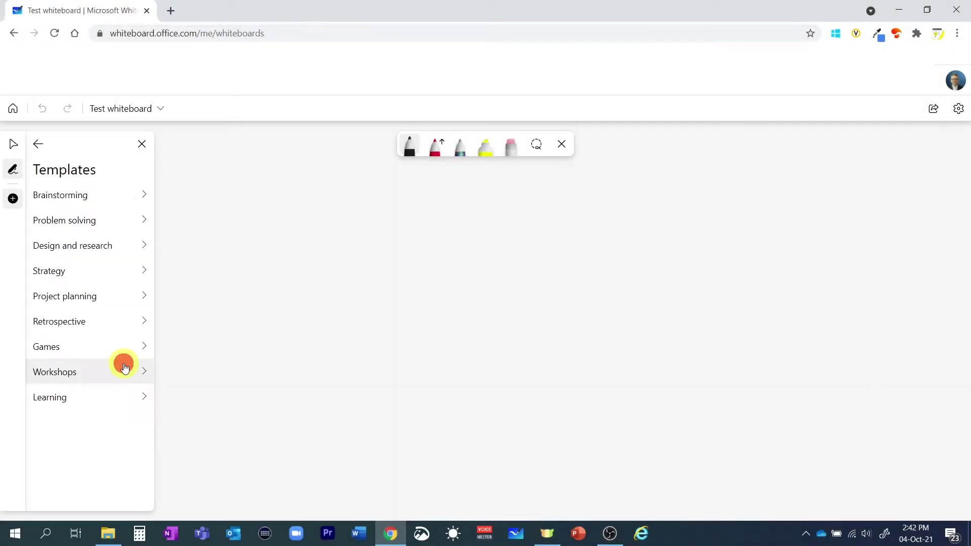
click(144, 197)
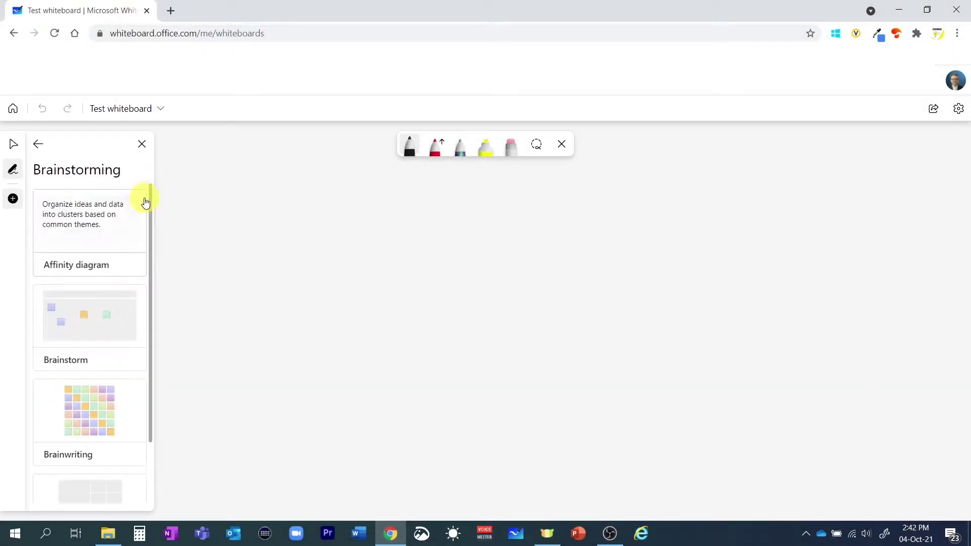
scroll(120, 262, down, 2)
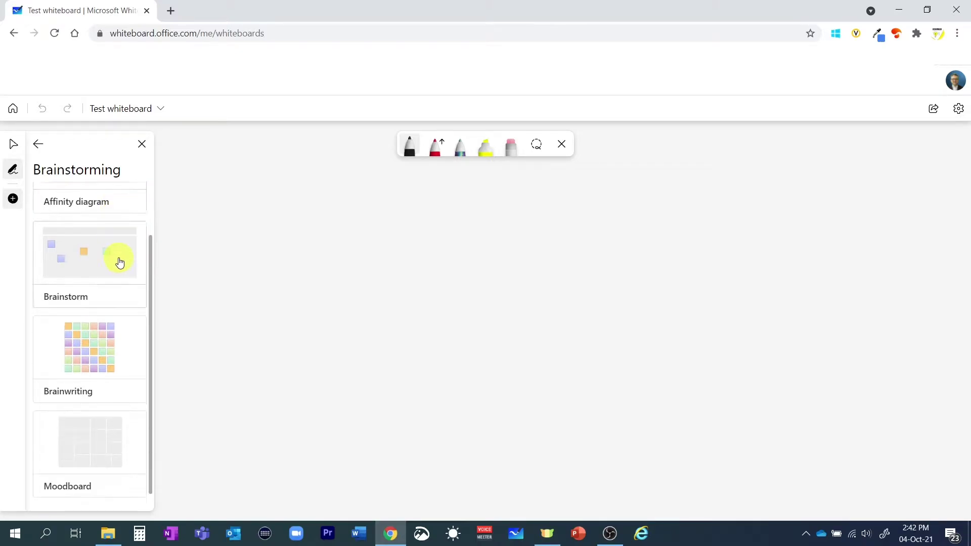
click(39, 150)
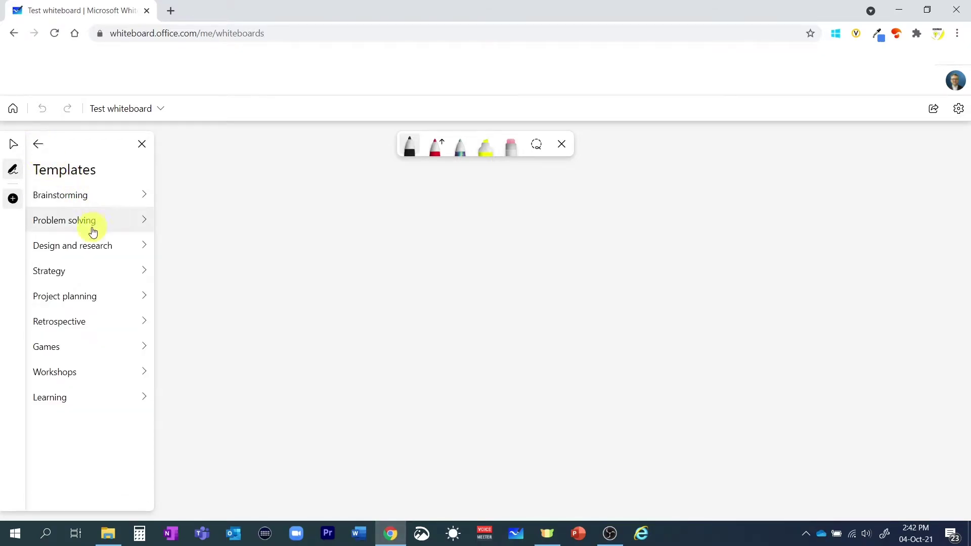
click(91, 226)
scroll(87, 235, down, 5)
scroll(87, 238, down, 15)
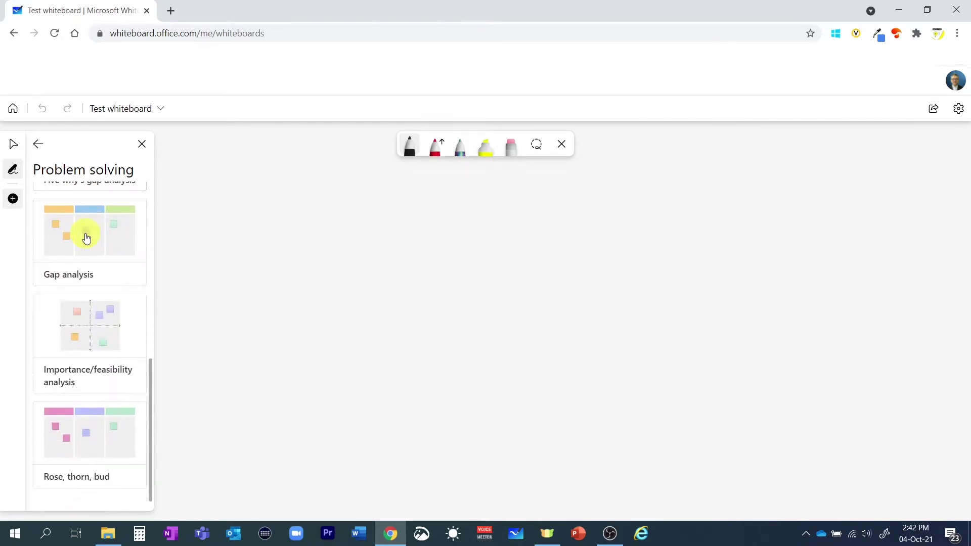
scroll(75, 237, down, 15)
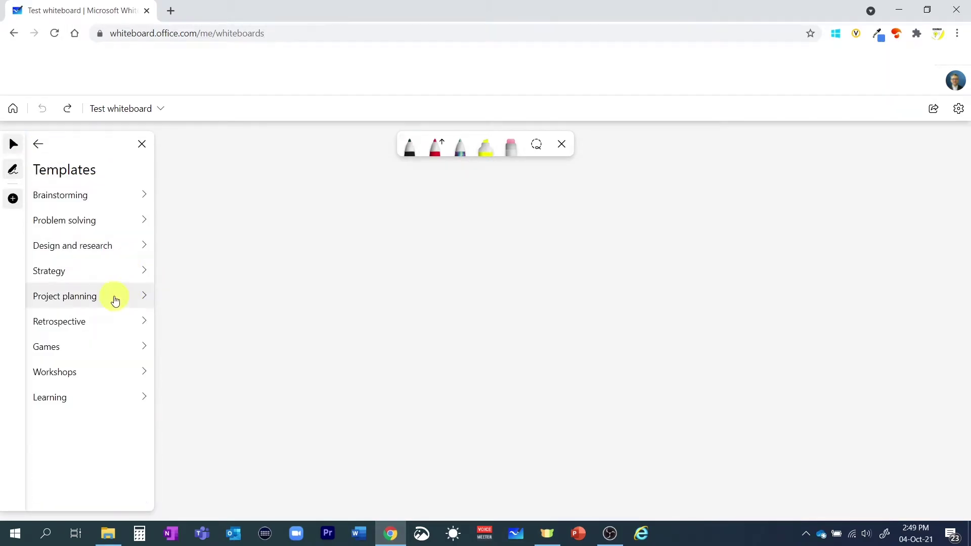
click(112, 302)
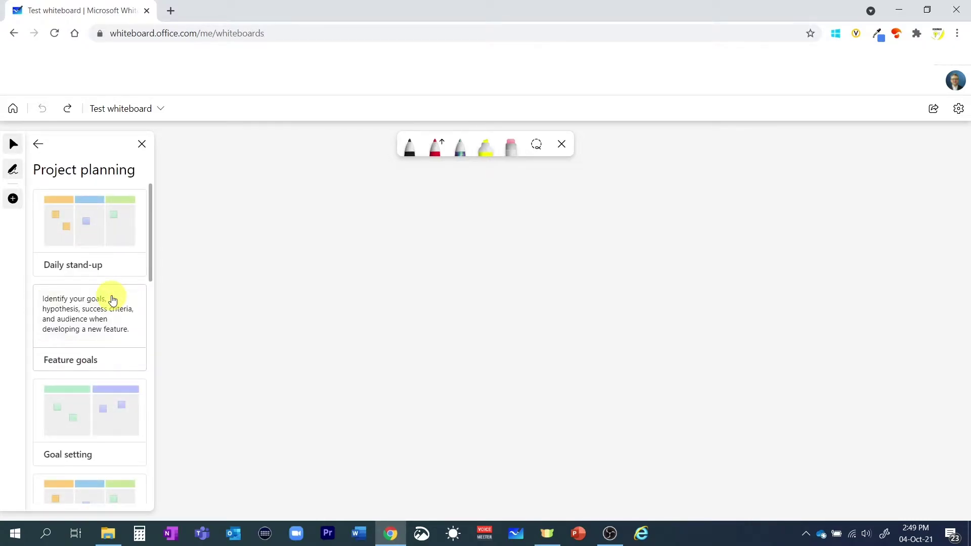
- Place the Daily stand-up template on the canvas and fit its three columns in view
click(97, 220)
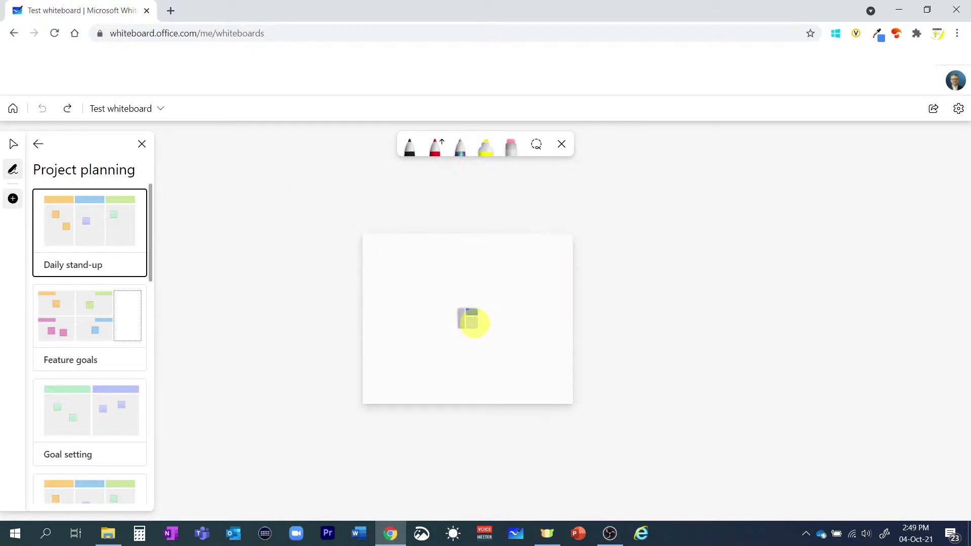
click(492, 327)
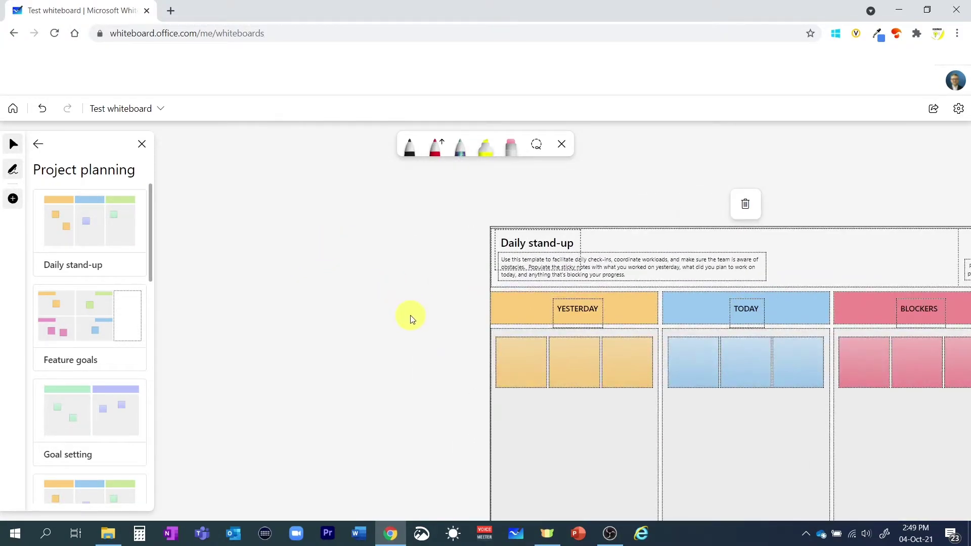
drag(407, 317, 205, 322)
scroll(220, 314, up, 3)
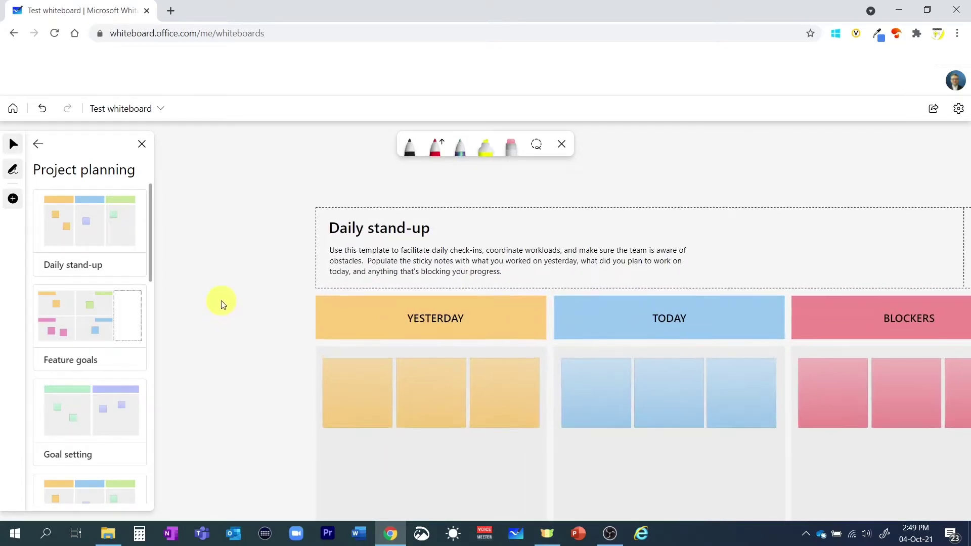
drag(271, 403, 201, 358)
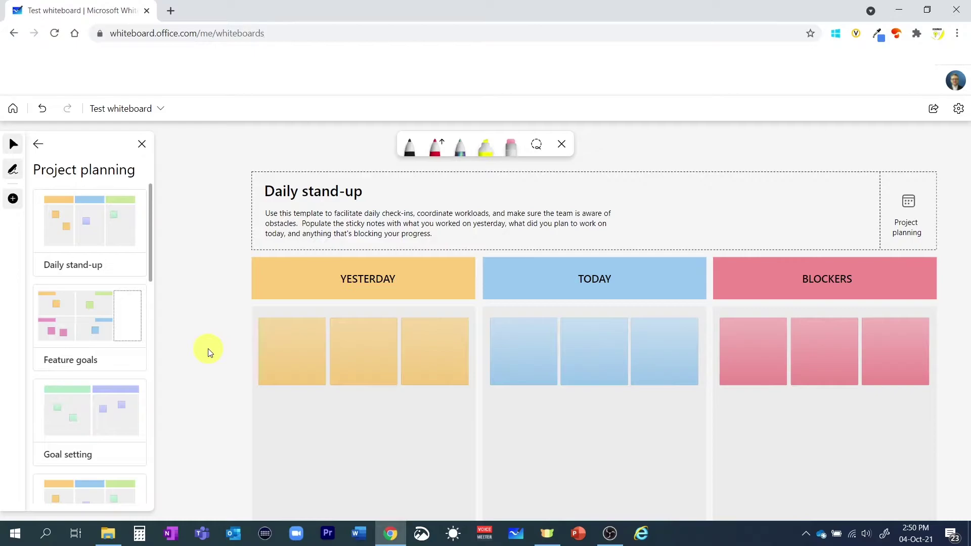
- Enable the board's share link and copy it
click(932, 108)
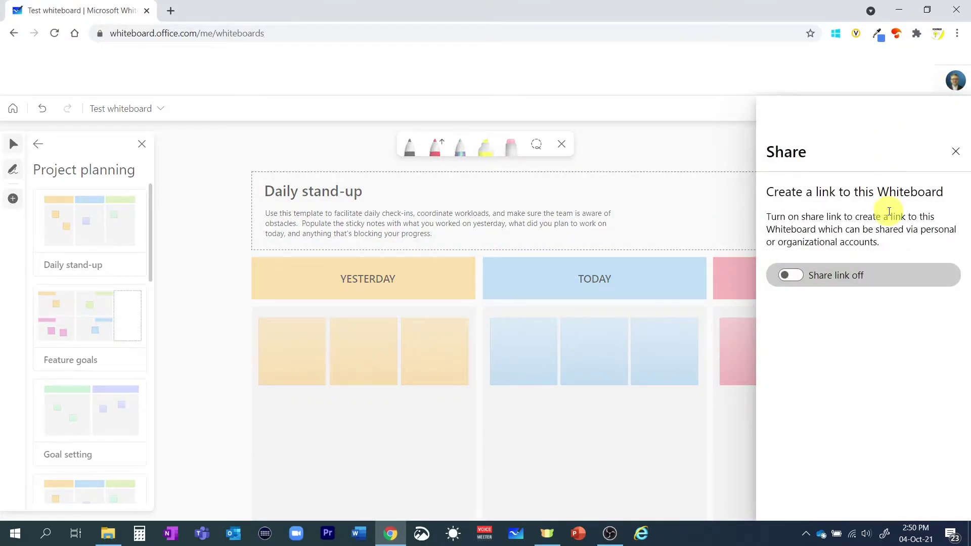
click(883, 275)
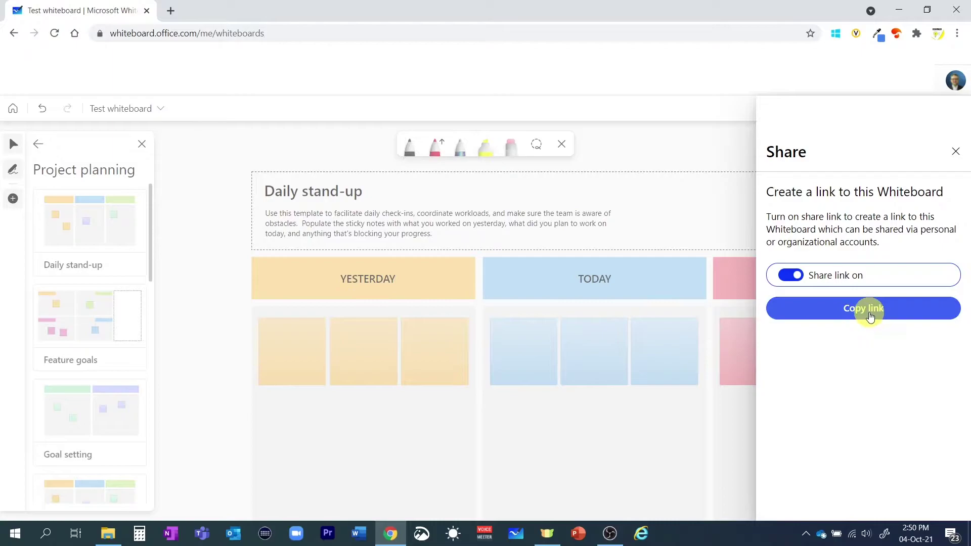
click(869, 316)
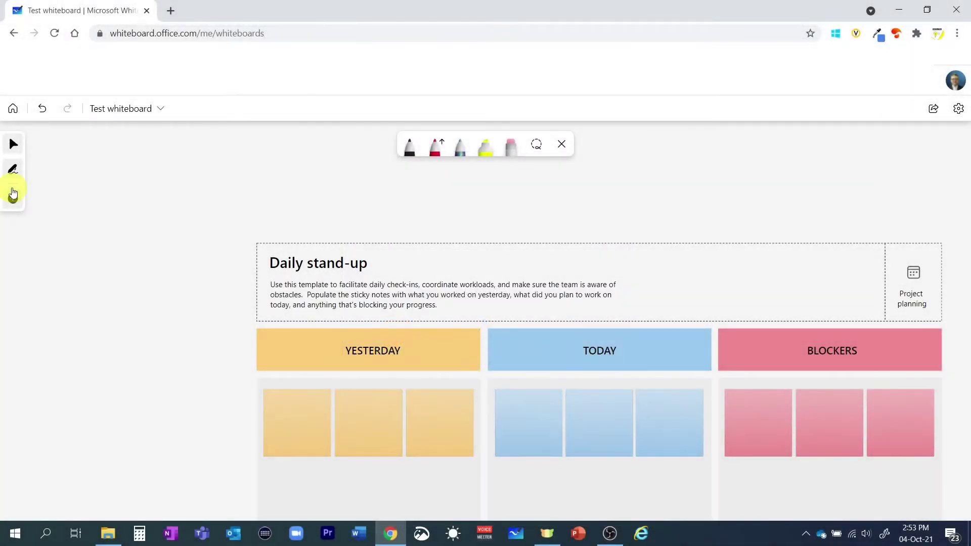
- Add a text box above the stand-up board reading 'Make a video on NEW Microsoft Whiteboard'
click(13, 199)
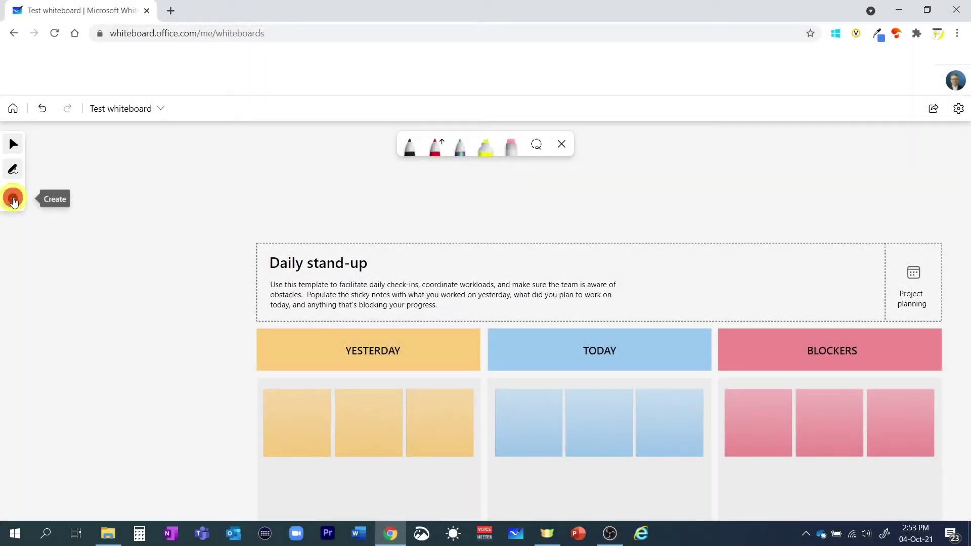
click(13, 200)
click(113, 226)
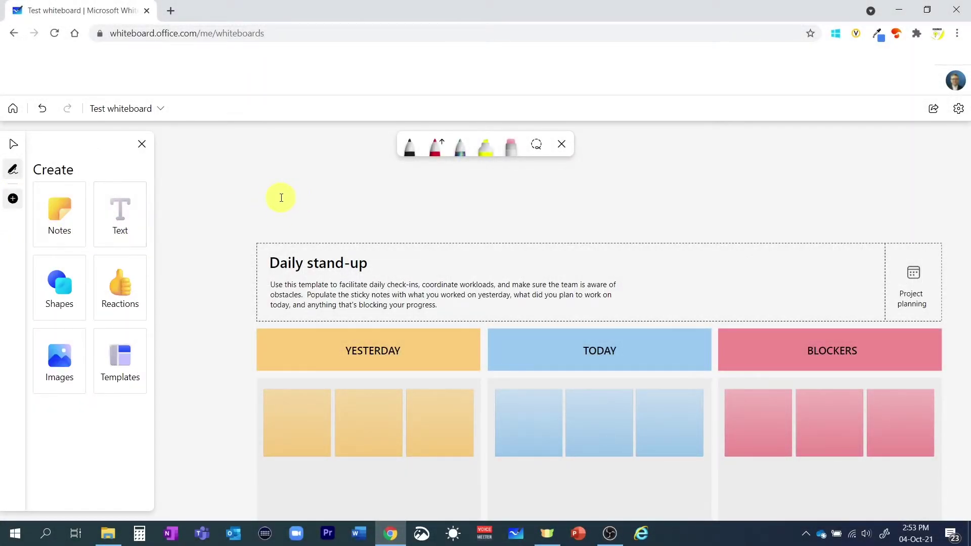
click(266, 200)
text(Make a video)
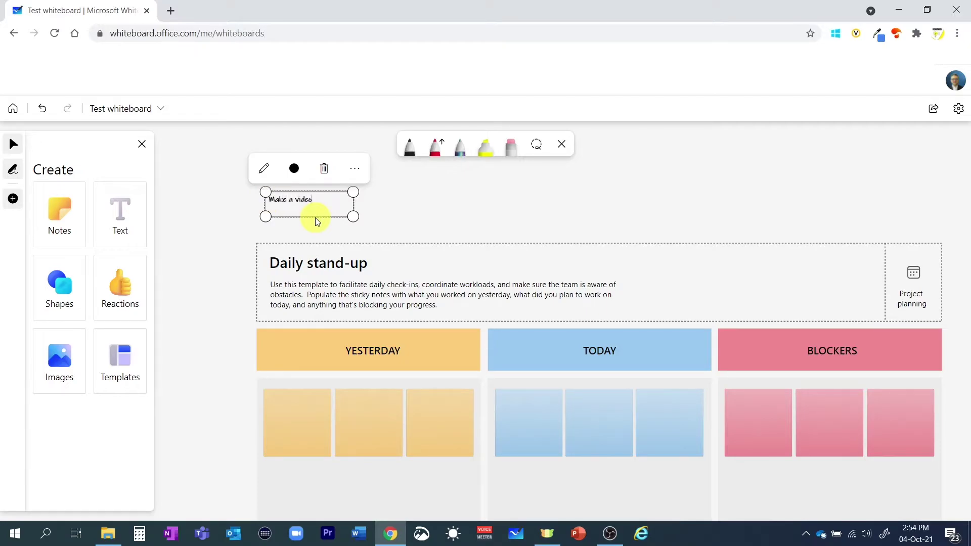
text( on NEW Microsoft Whiteboard)
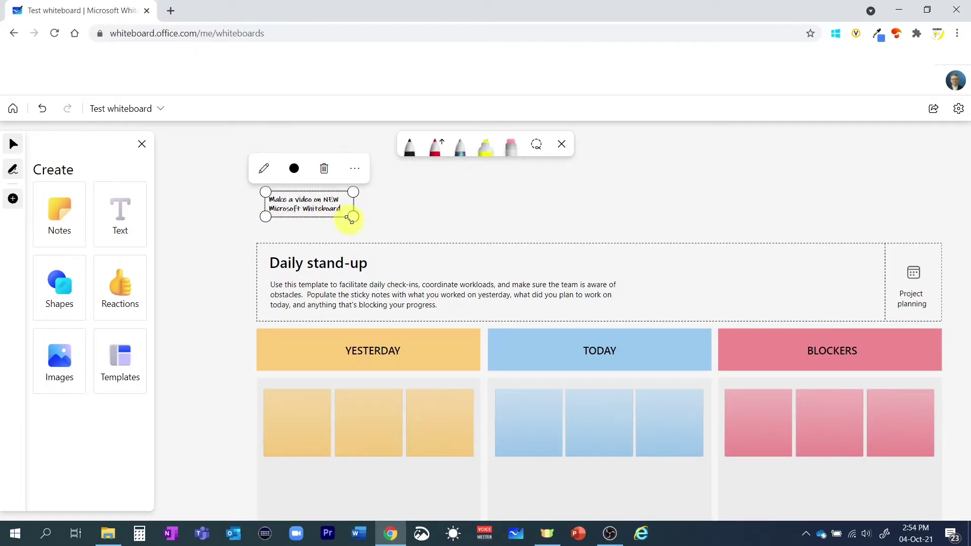
drag(353, 217, 513, 210)
- Colour the title text dark red
click(374, 168)
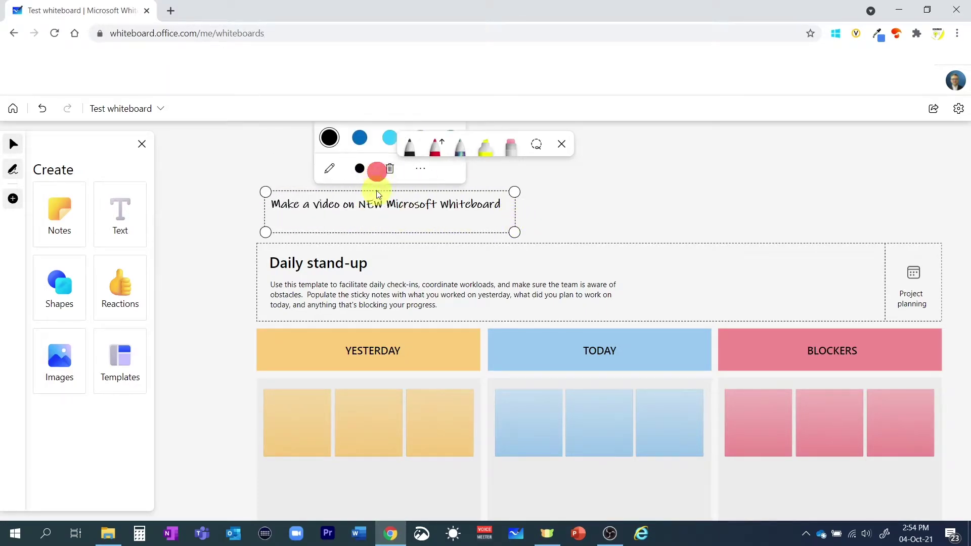
drag(607, 189, 598, 221)
click(260, 282)
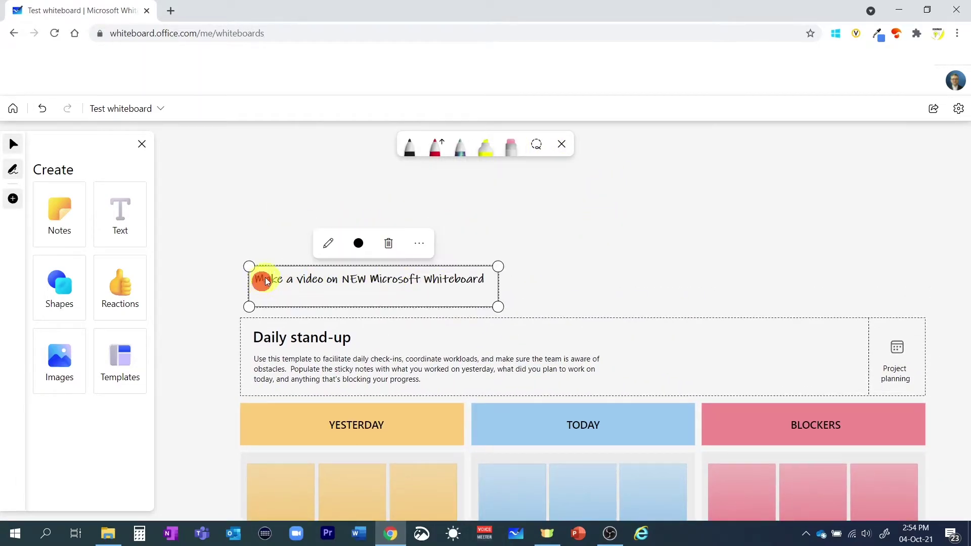
click(343, 242)
click(433, 155)
click(404, 243)
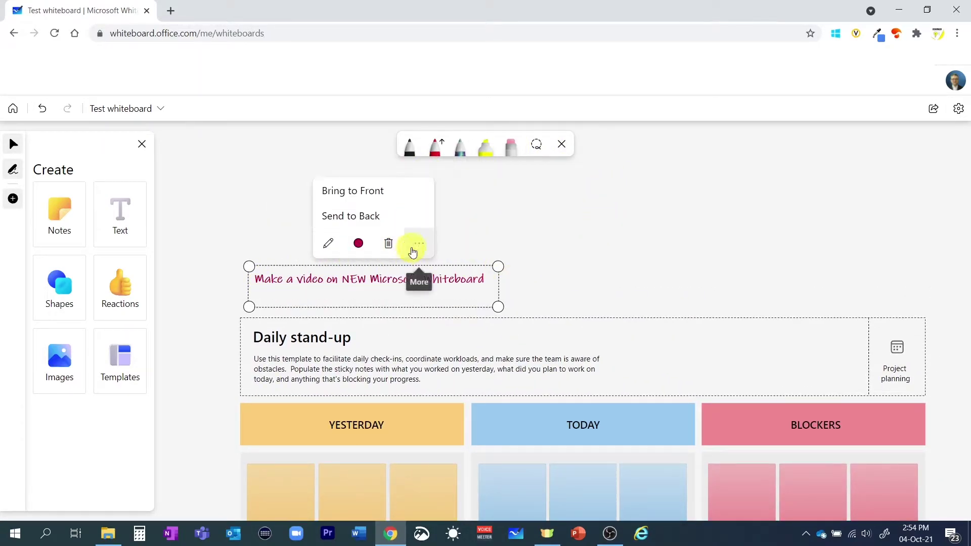
- Widen the title box and enlarge its text to span above the board
drag(501, 288, 646, 288)
drag(553, 263, 553, 238)
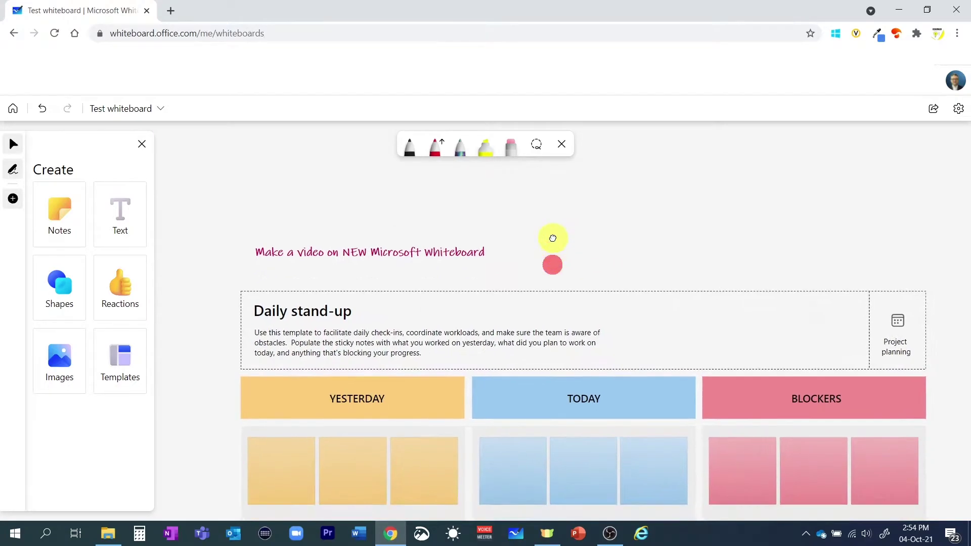
click(347, 253)
double_click(268, 257)
triple_click(257, 253)
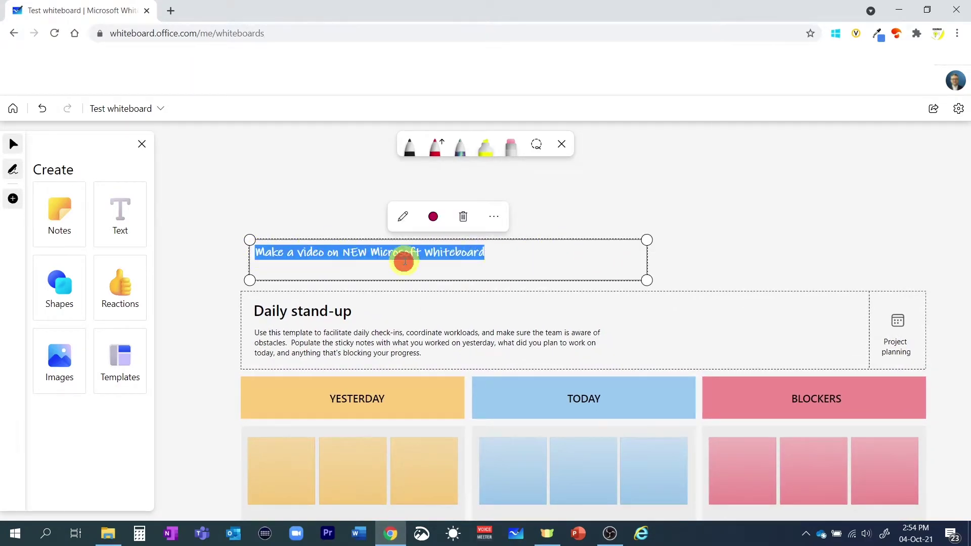
click(421, 254)
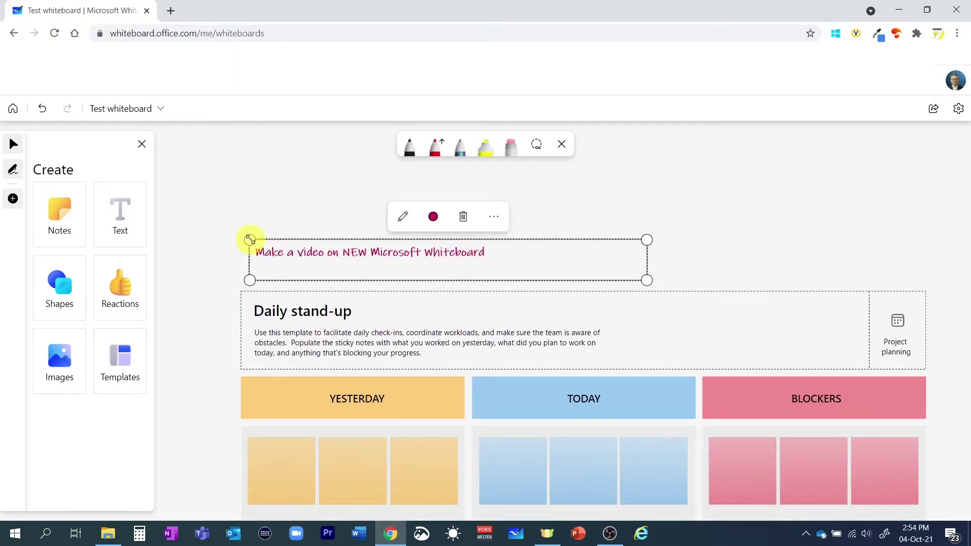
drag(250, 241, 195, 190)
drag(219, 249, 184, 162)
drag(262, 249, 324, 243)
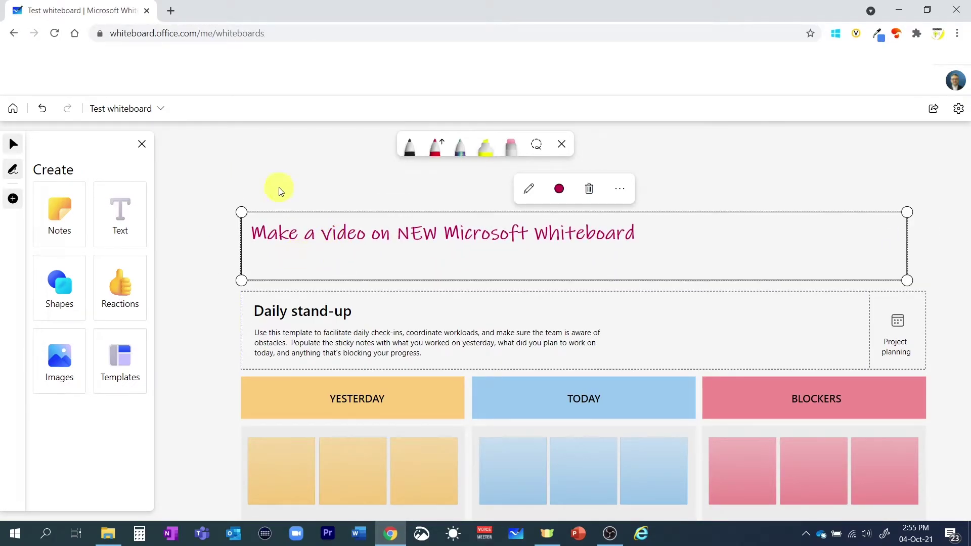
click(262, 195)
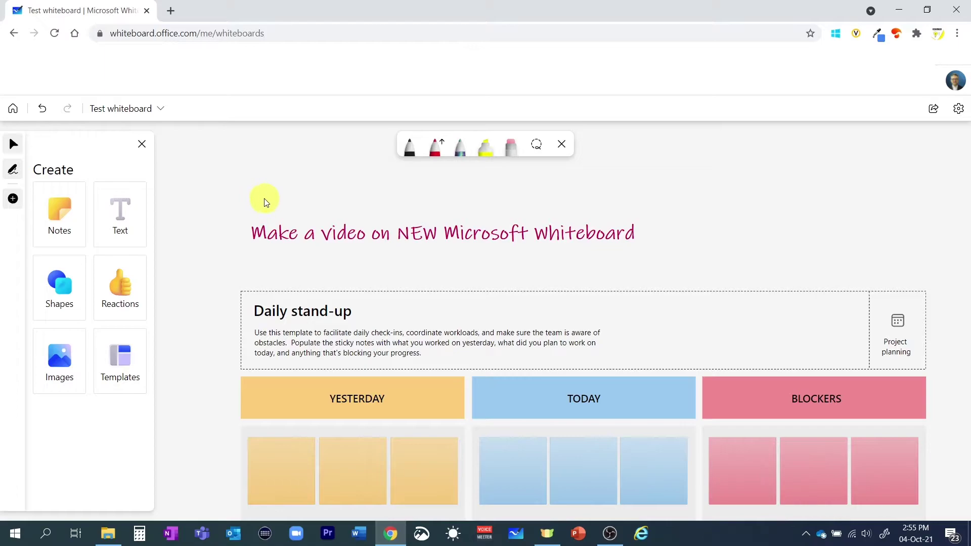
- Draw a wide rectangle banner over the title and send it behind the text
click(58, 298)
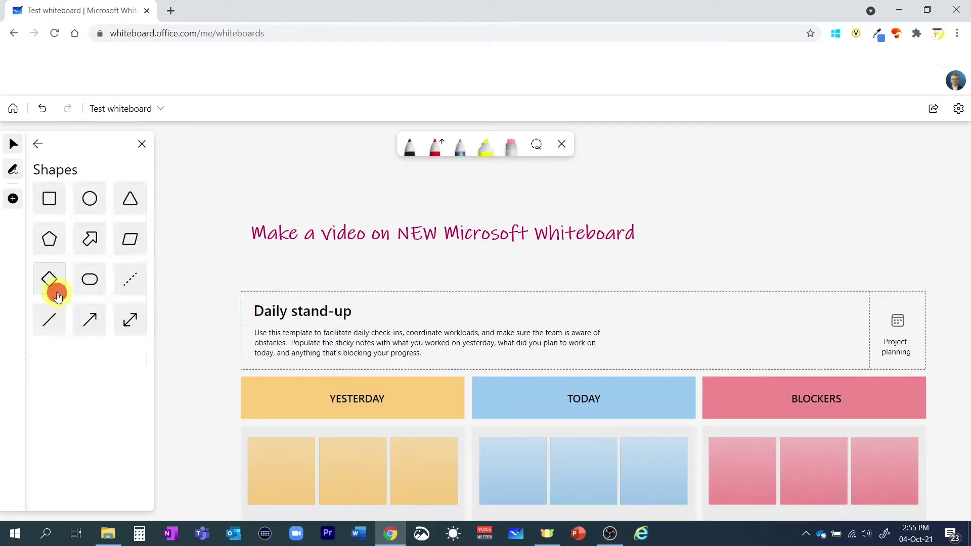
click(49, 198)
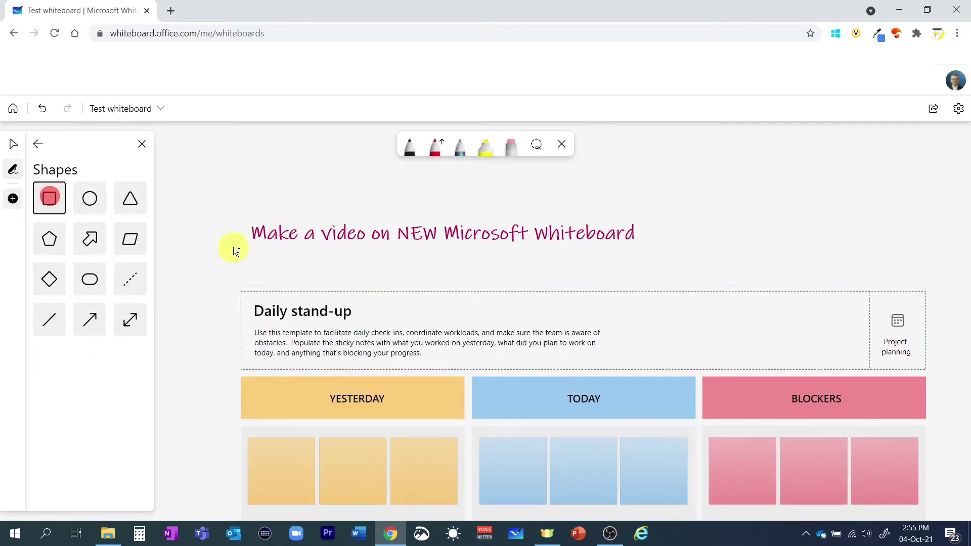
click(419, 245)
drag(413, 249, 676, 277)
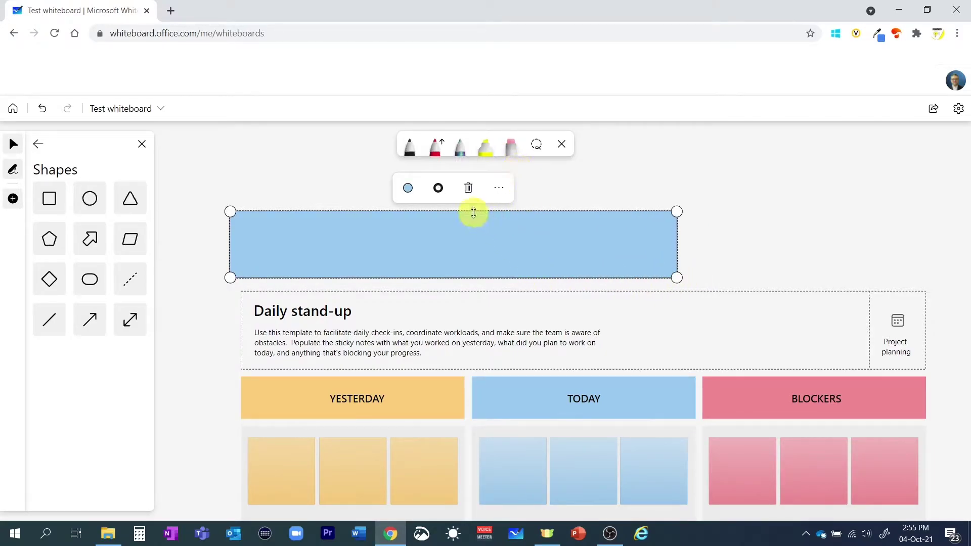
click(500, 189)
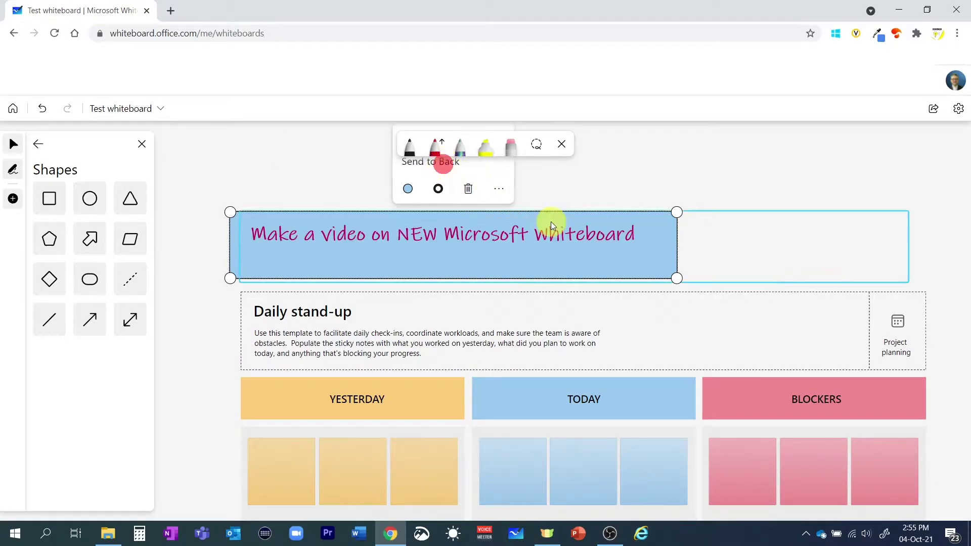
click(618, 265)
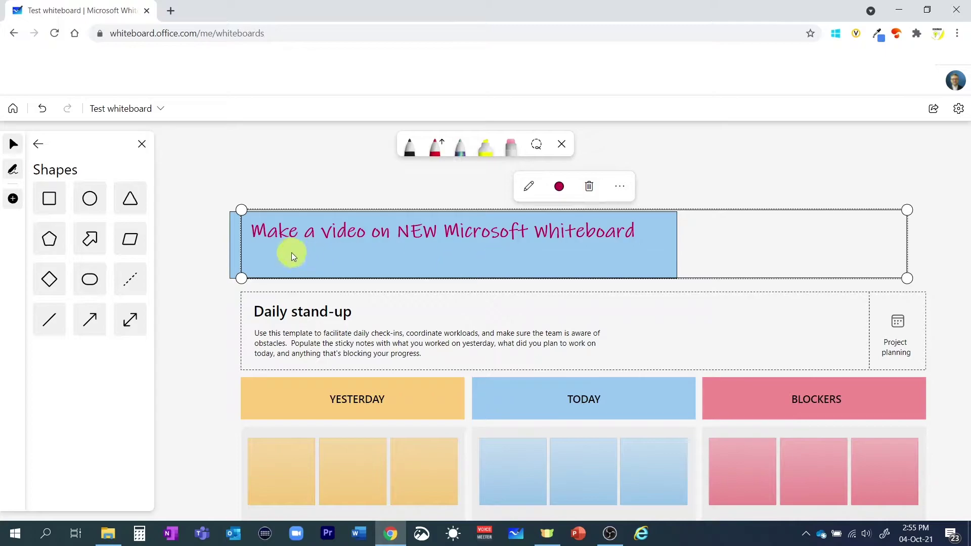
drag(234, 254, 265, 245)
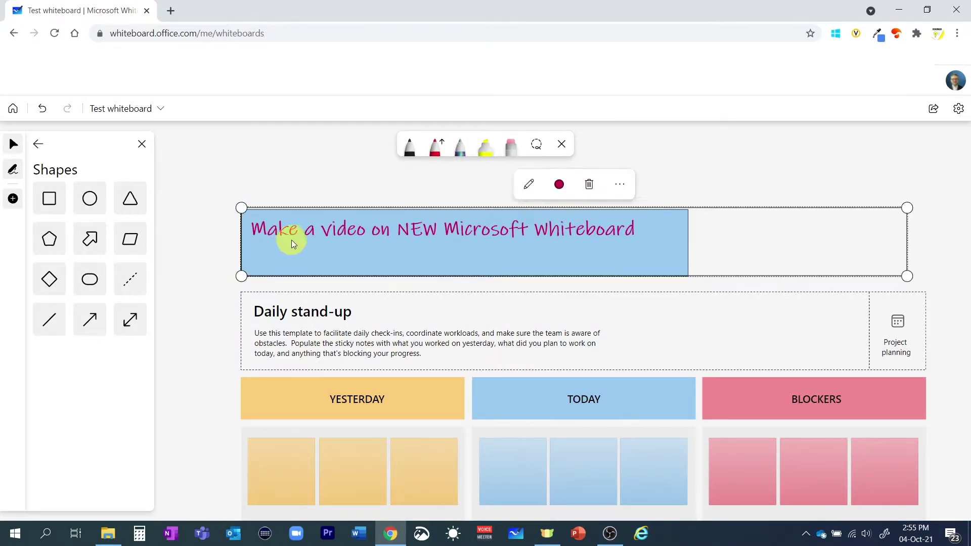
drag(340, 266, 410, 258)
- Fill the banner rectangle yellow
click(266, 252)
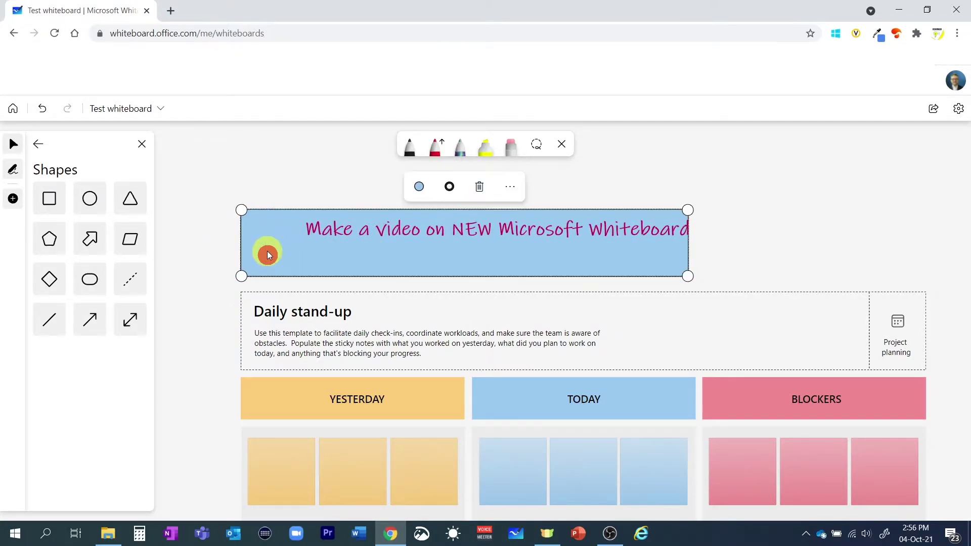
click(424, 196)
click(329, 156)
scroll(364, 233, up, 3)
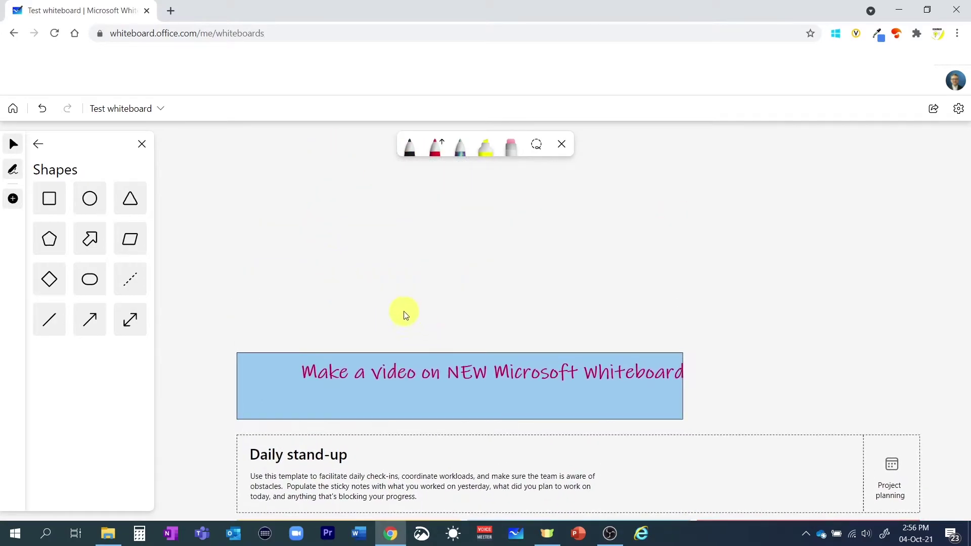
click(265, 395)
click(416, 330)
click(401, 238)
- Move the title onto the yellow banner and turn its text black
click(294, 249)
drag(411, 375, 355, 383)
click(371, 298)
scroll(354, 329, down, 3)
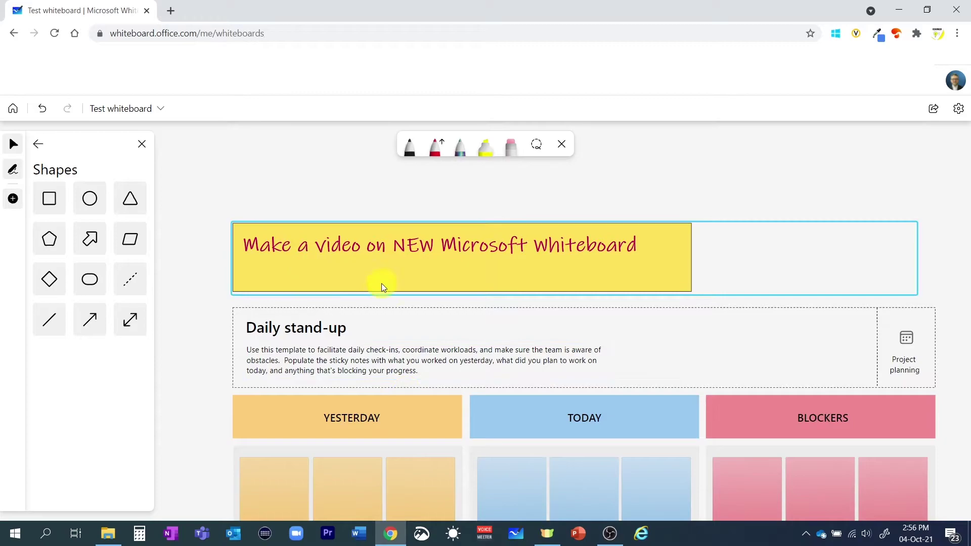
click(379, 243)
click(559, 200)
click(516, 167)
drag(202, 424, 207, 303)
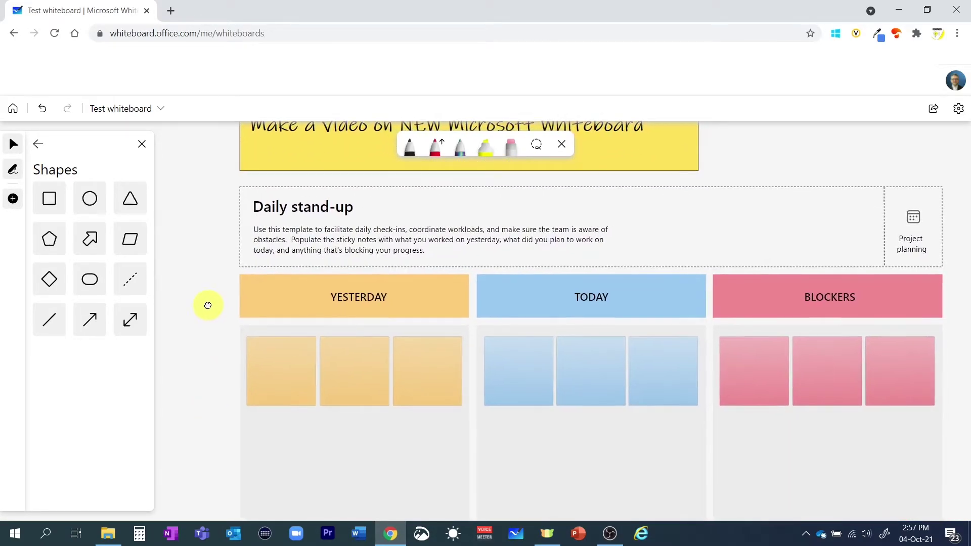
- Write 'Try all new whiteboard features' on the first YESTERDAY note, undoing a trial blue recolour
click(272, 376)
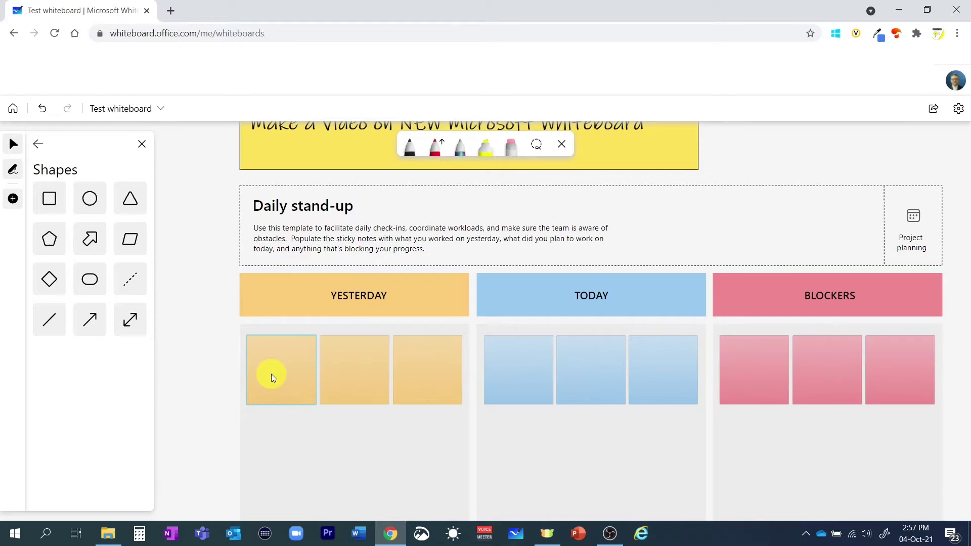
click(282, 353)
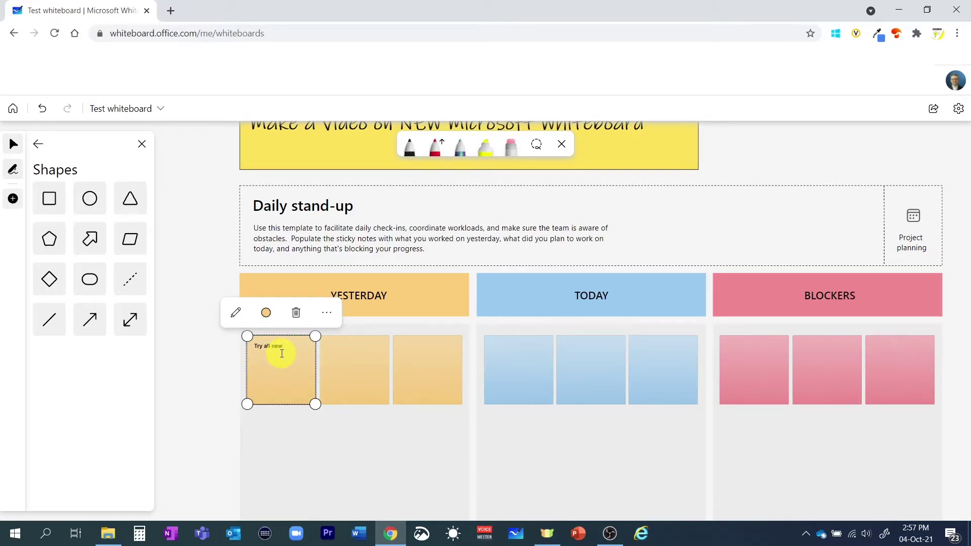
text(Try all new whiteboard features)
click(326, 316)
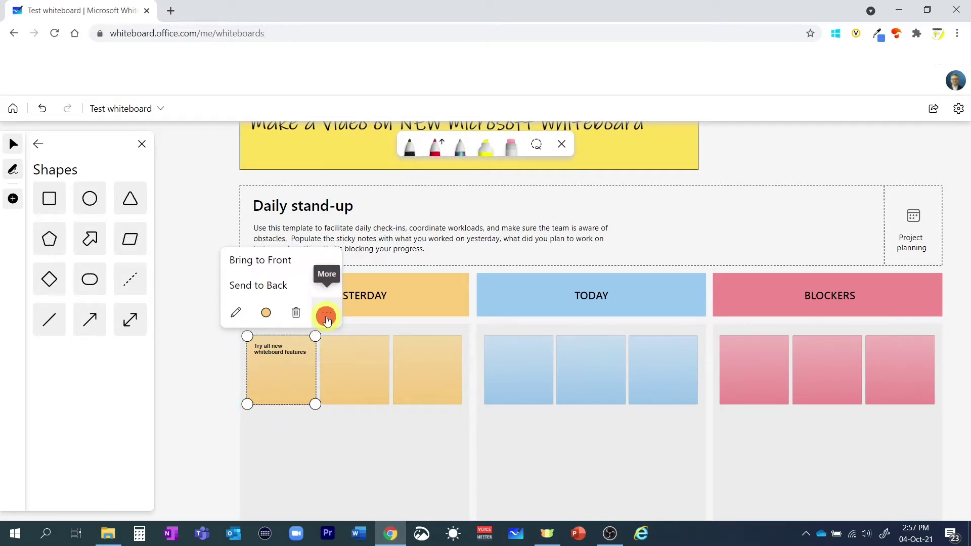
click(266, 313)
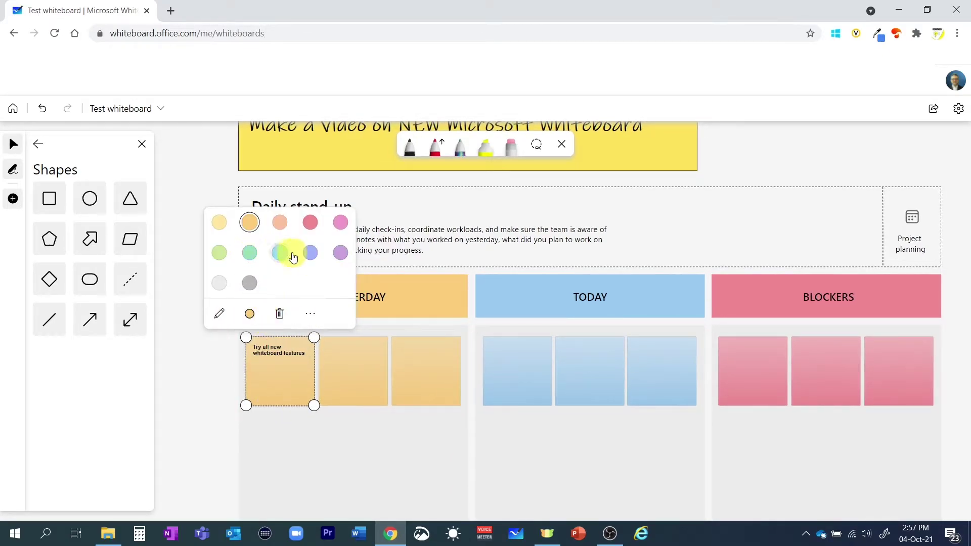
click(310, 253)
key(ctrl+z)
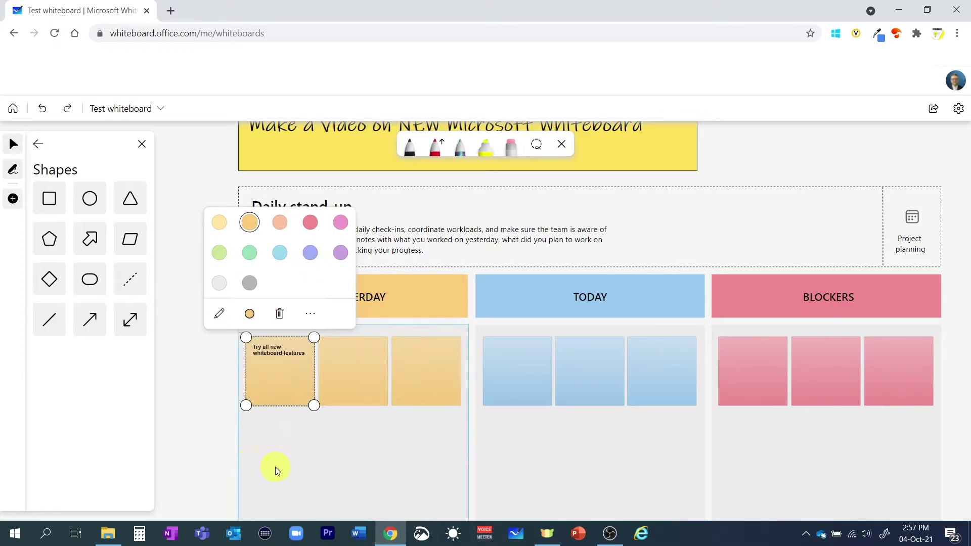
click(210, 417)
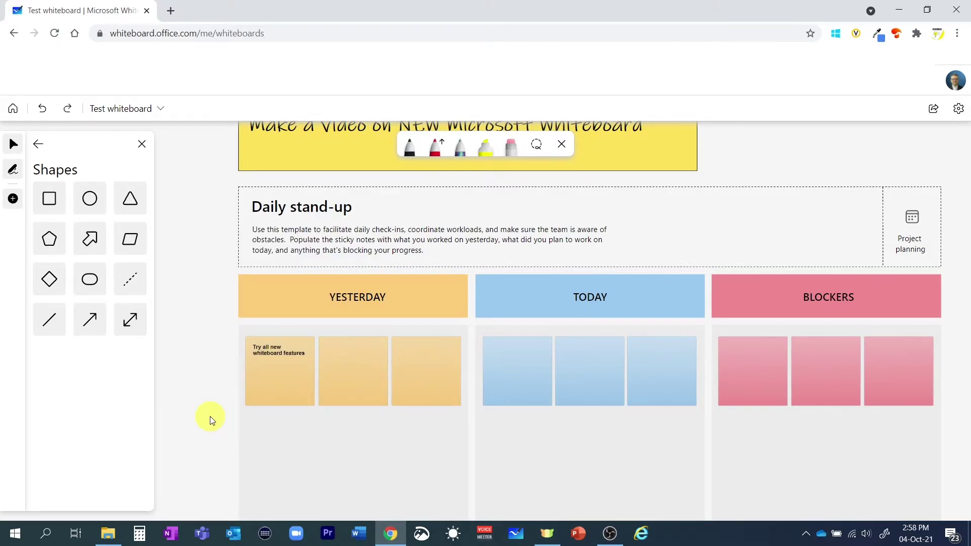
- Add 'set up video lights and microphone' plus TODAY tasks Record video, Voiceover and Edit vdeo
text(t up video lights and micro)
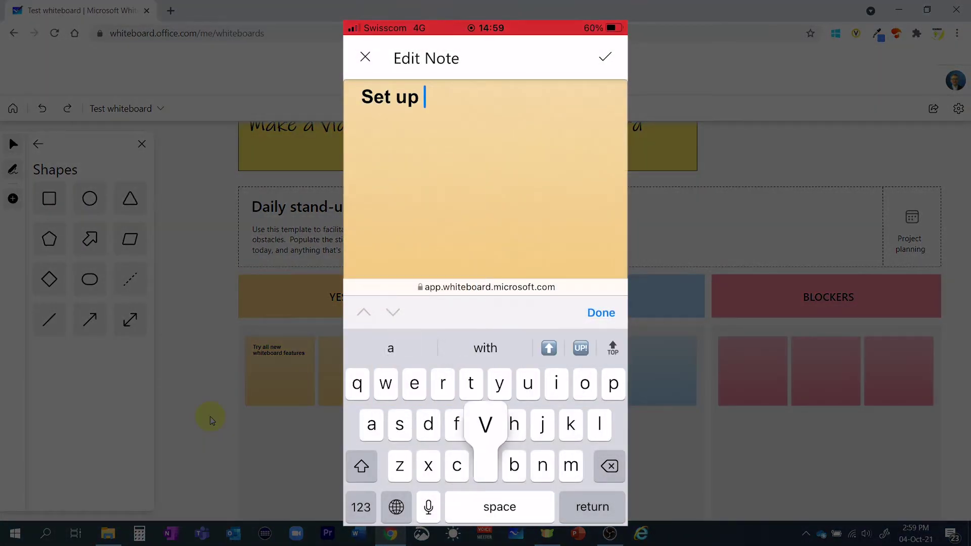
text(phone)
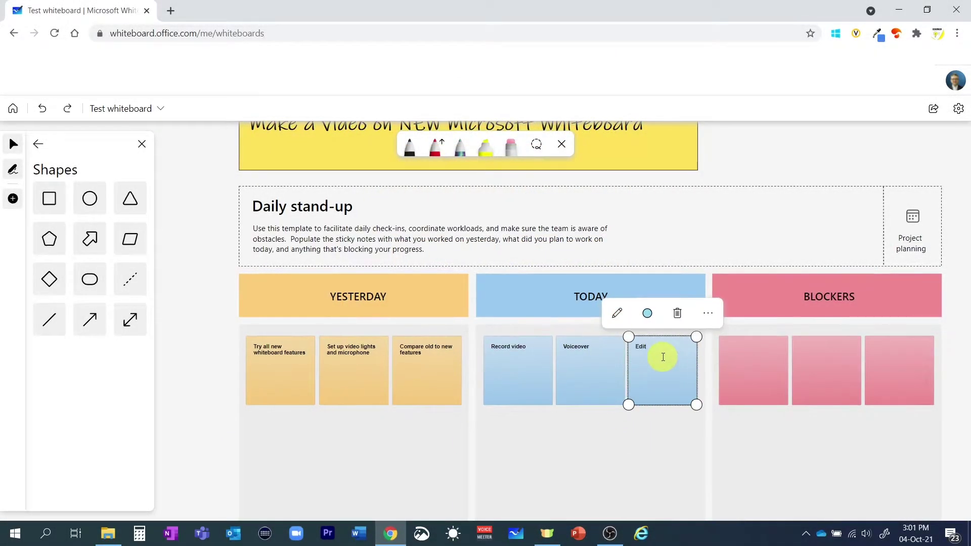
scroll(616, 494, up, 2)
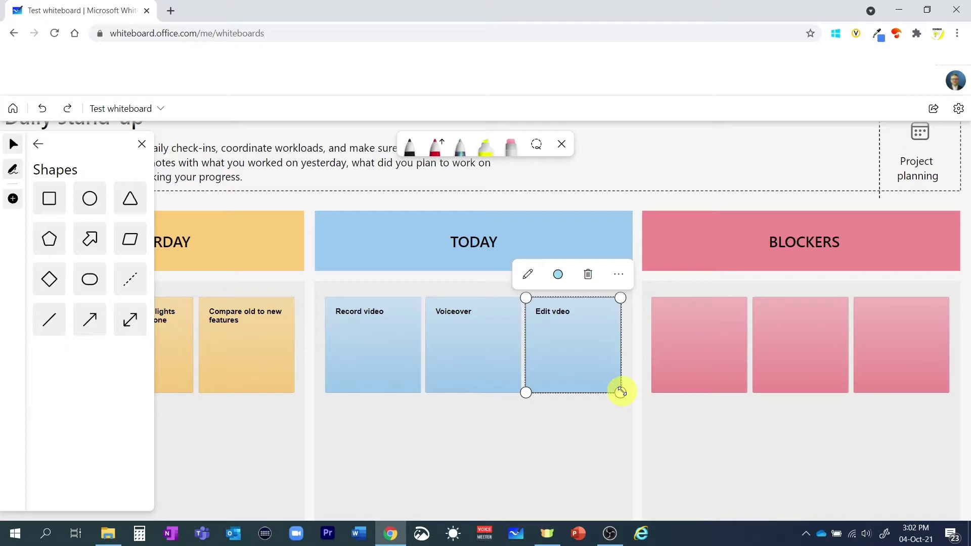
- Adjust the Edit video note, then type 'Microphone not working' and 'Not enough time' into the two pink Blockers notes
drag(620, 392, 626, 369)
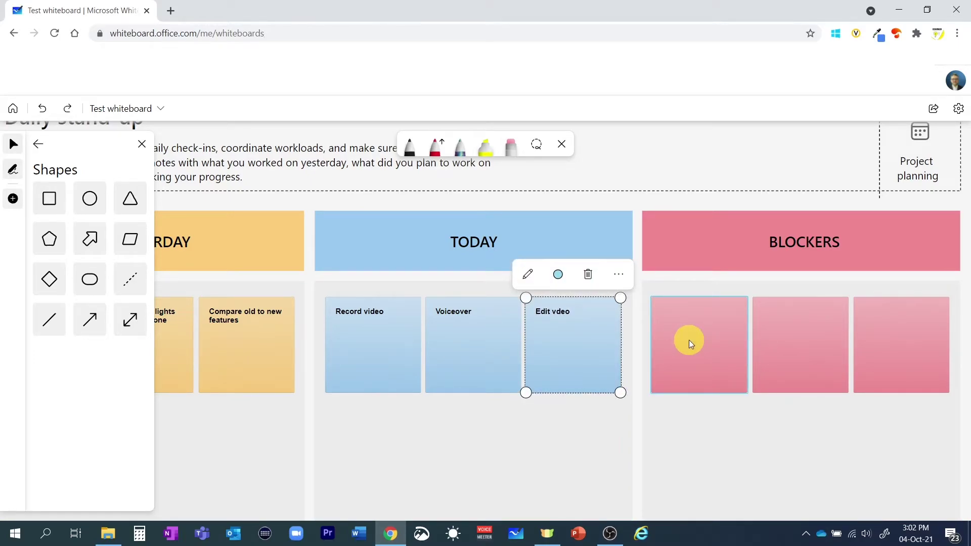
text(Microphone not working)
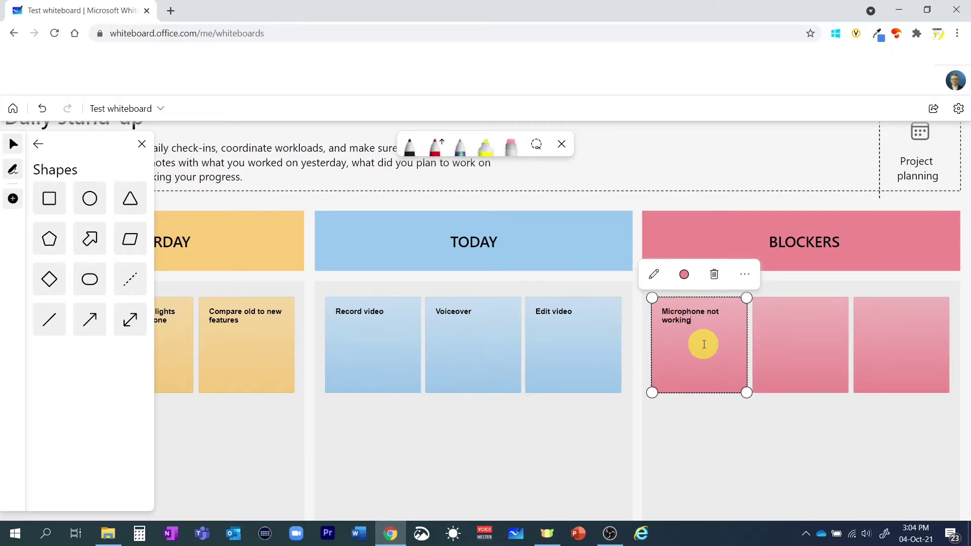
click(811, 323)
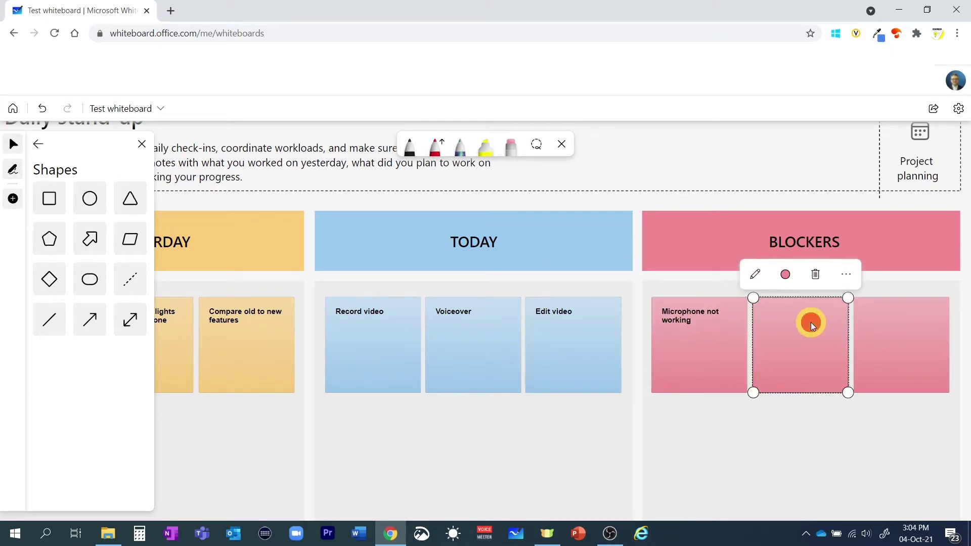
text(Not enough time)
click(845, 449)
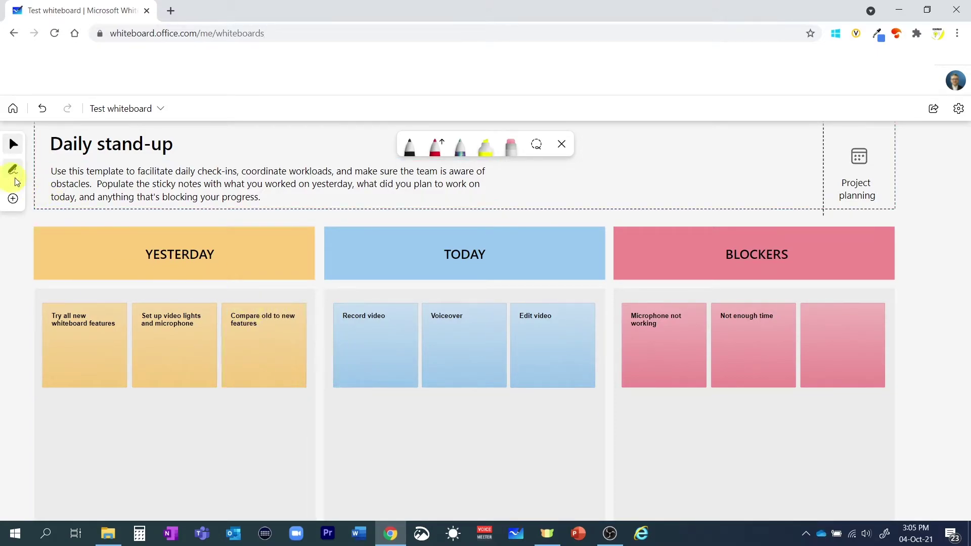
- Place a plain white note grid below the TODAY notes
click(13, 199)
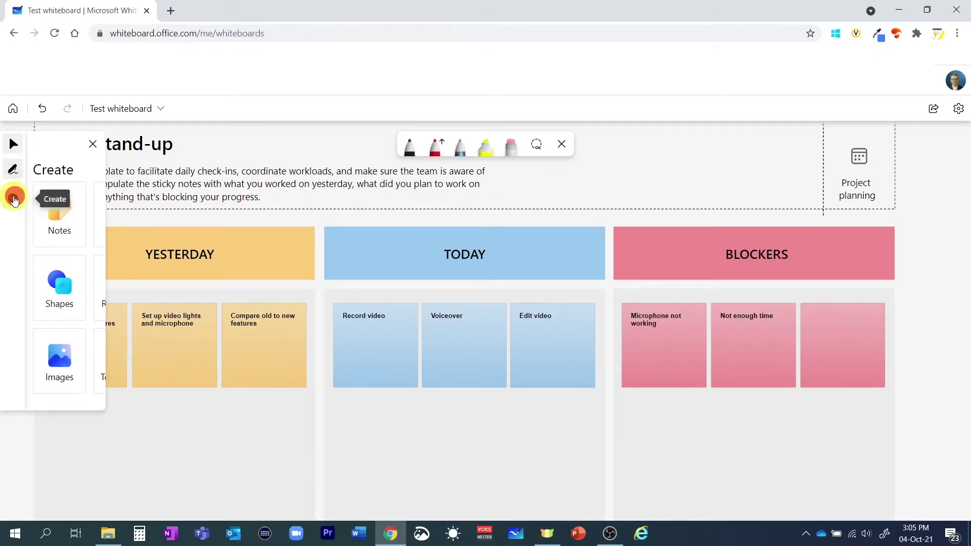
click(58, 218)
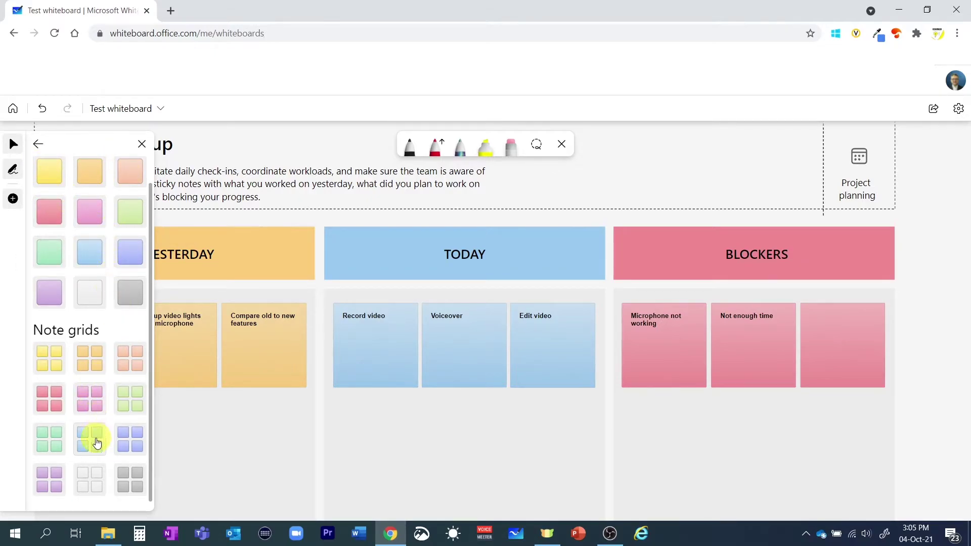
click(85, 484)
drag(85, 484, 392, 428)
ctrl+scroll(577, 456, down, 1)
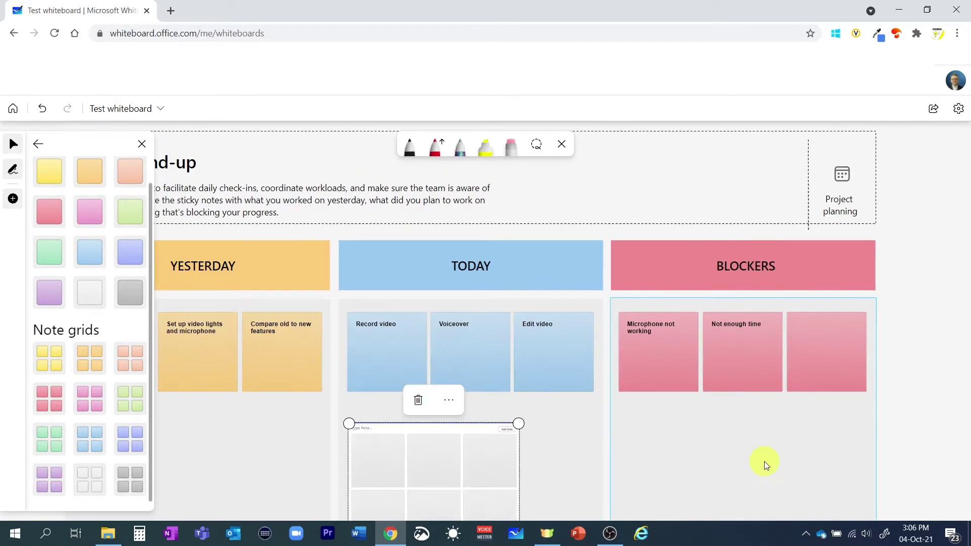
scroll(763, 461, down, 4)
ctrl+scroll(391, 287, up, 3)
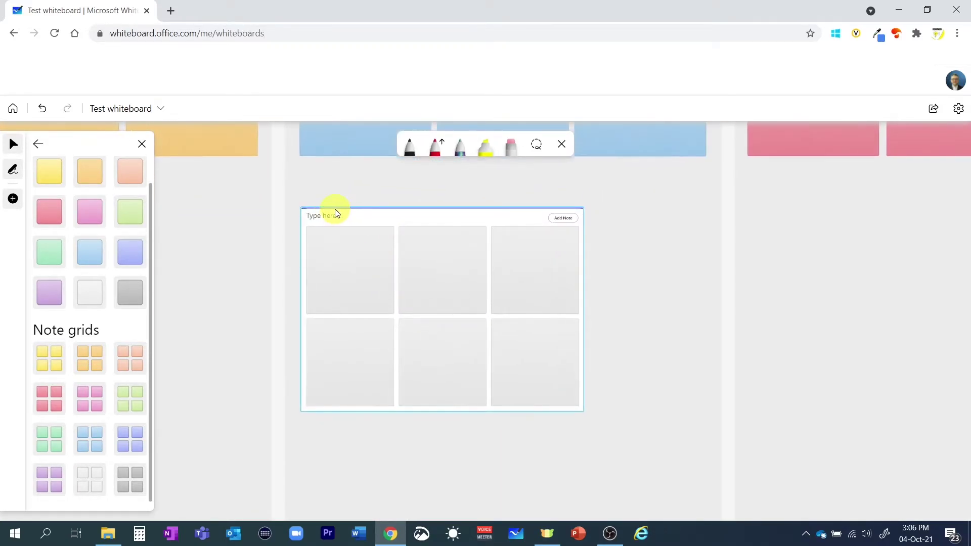
- Title the grid 'Record video tasks' with notes 'Update OBS Studio', 'Remember to use highlighted pointer', 'Clean up space on hard drive'
click(335, 215)
text(Record video tasks)
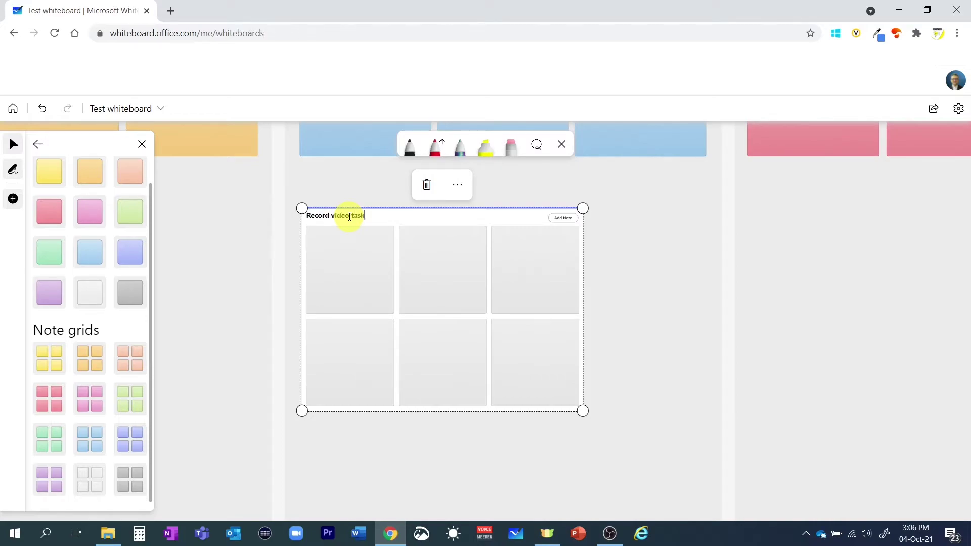
click(379, 279)
text(Update OBS Studio)
key(Tab)
text(Remember to use highlighted pointer)
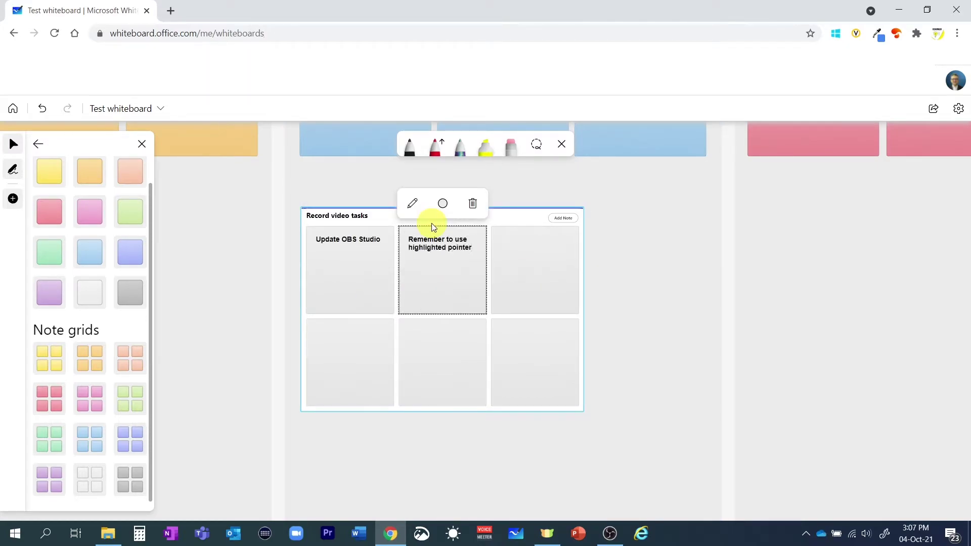
key(Tab)
text(Clean up space on hard drive)
click(425, 205)
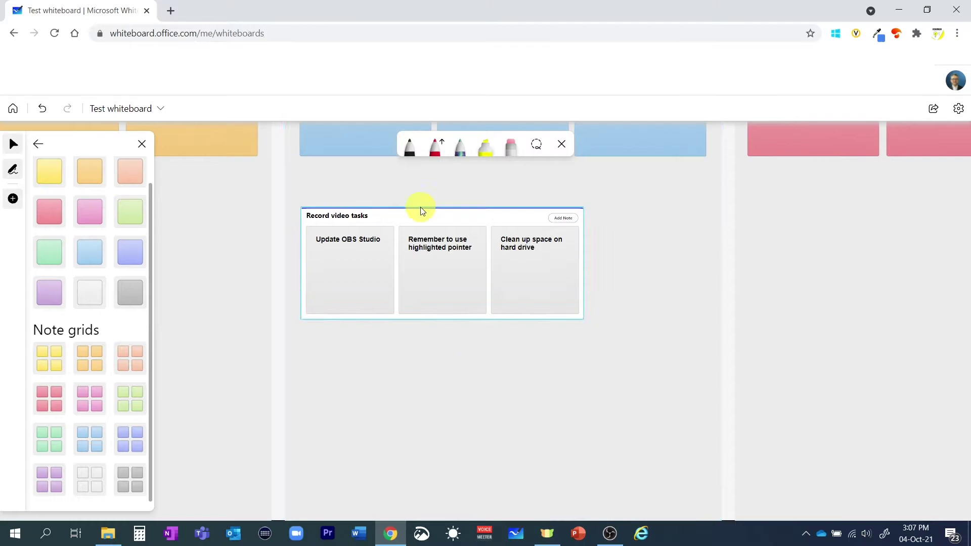
click(142, 145)
scroll(165, 327, down, 3)
- Place a down block arrow from the Record video note to the task grid, with green fill and blue border
scroll(165, 327, up, 3)
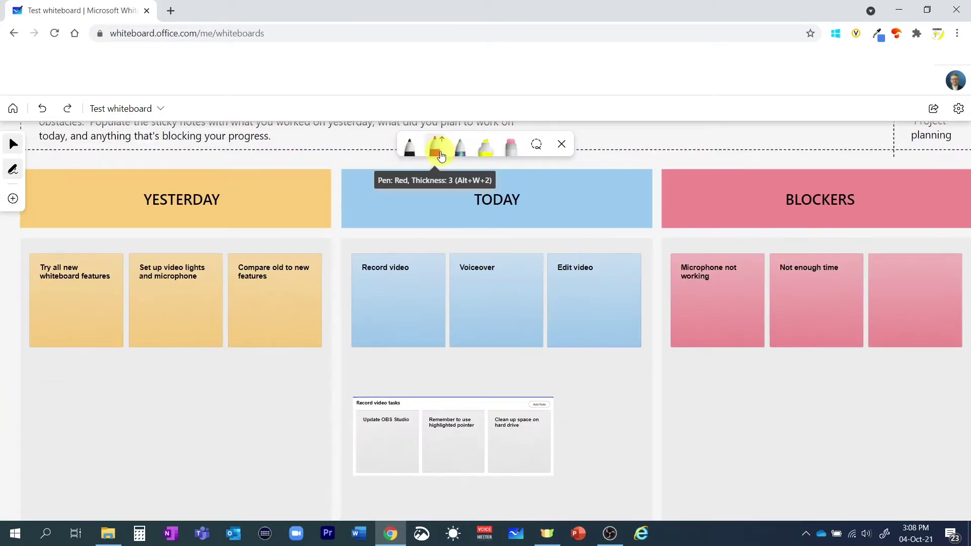
click(12, 198)
click(63, 311)
click(89, 239)
click(396, 332)
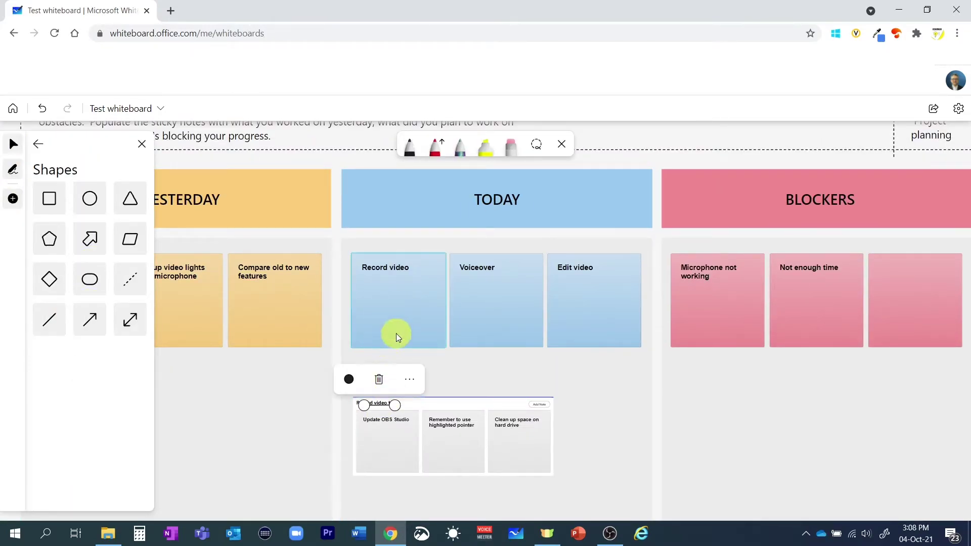
drag(401, 368, 399, 389)
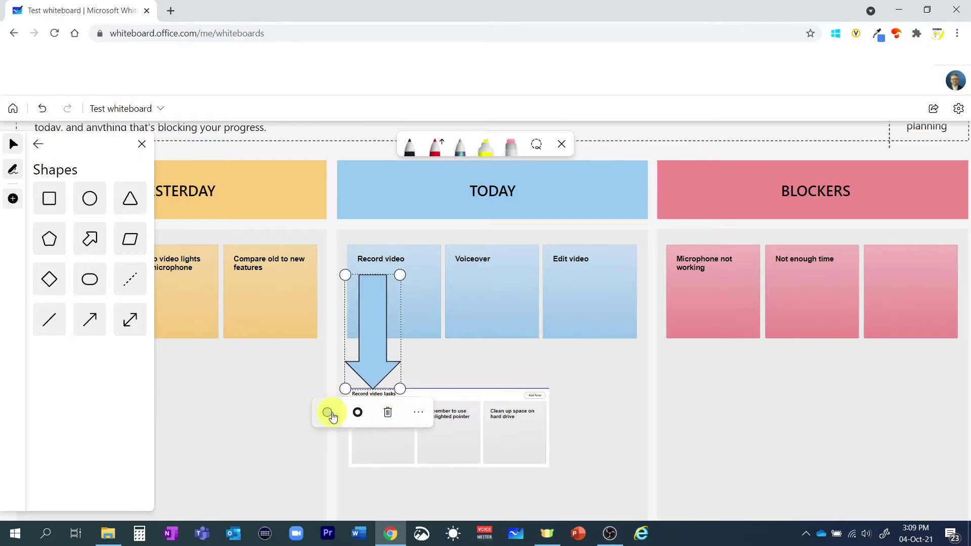
click(327, 411)
click(342, 444)
click(343, 504)
click(373, 444)
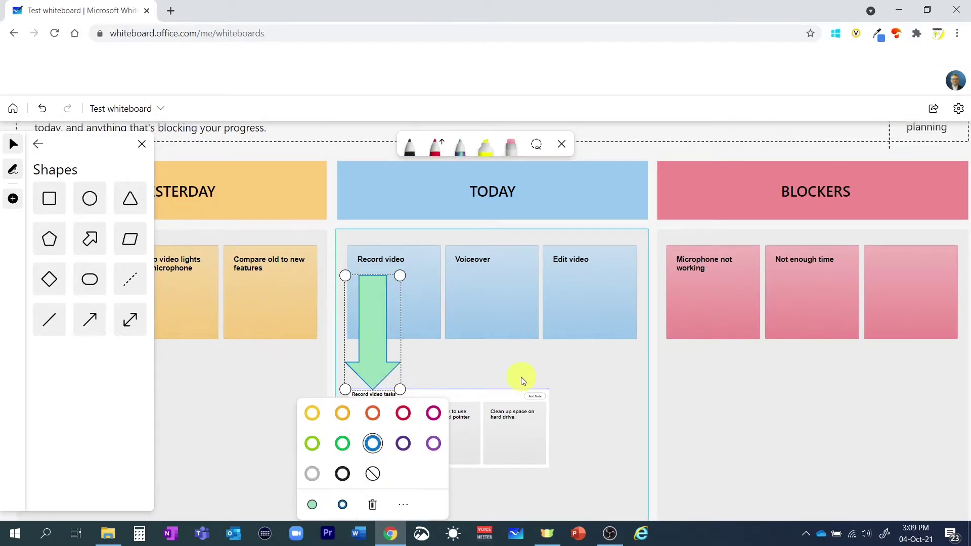
click(548, 372)
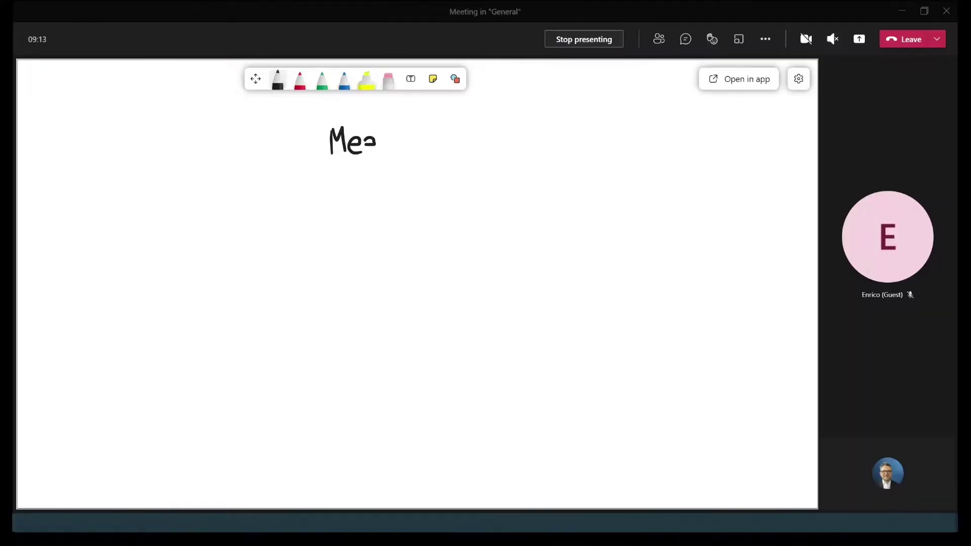
- Handwrite the 'Meeting notes' title and underline both words in red
drag(377, 142, 503, 144)
drag(329, 158, 403, 158)
drag(433, 158, 505, 158)
click(410, 78)
- Add text boxes '1 Discussion point 1', '2 Discussion point 2' and '3 Discussion point 3' below the title
click(344, 240)
text(1 Discuss)
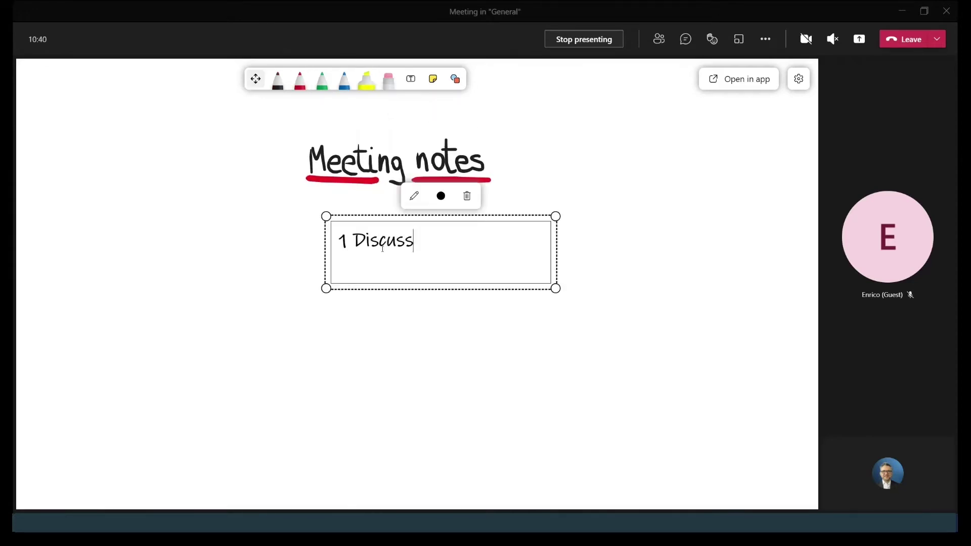
text(ion point 1)
click(410, 78)
click(260, 293)
text(2 Discussion point 2)
click(260, 369)
text(3 Discussion point 3)
click(359, 325)
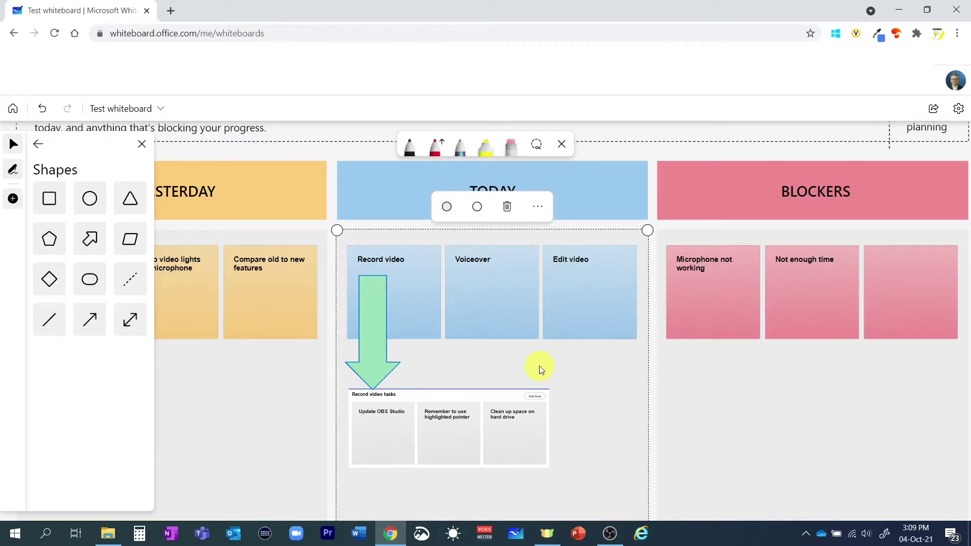
- Replace the block arrow with a red ink arrow and ring Record video with an unfilled, red-outlined pill
key(Delete)
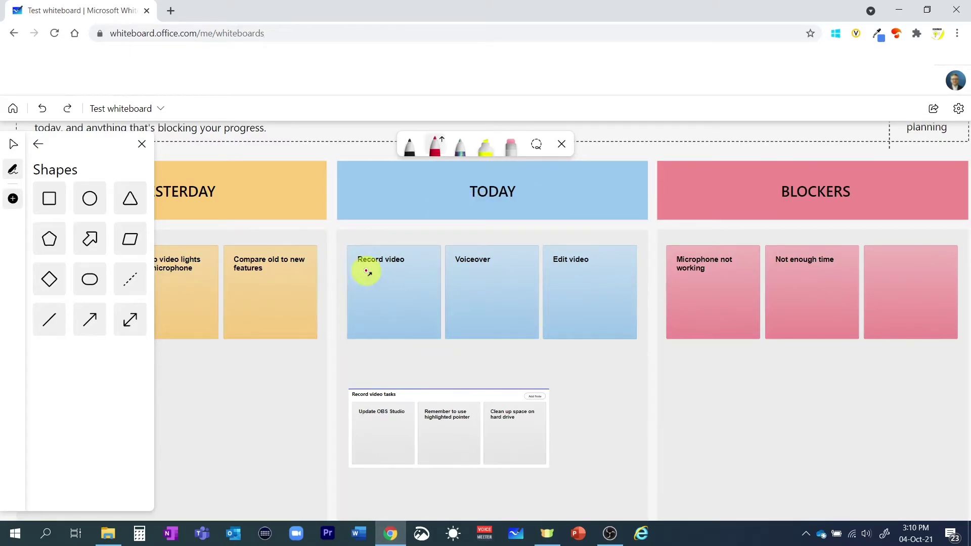
drag(373, 283, 361, 389)
click(90, 279)
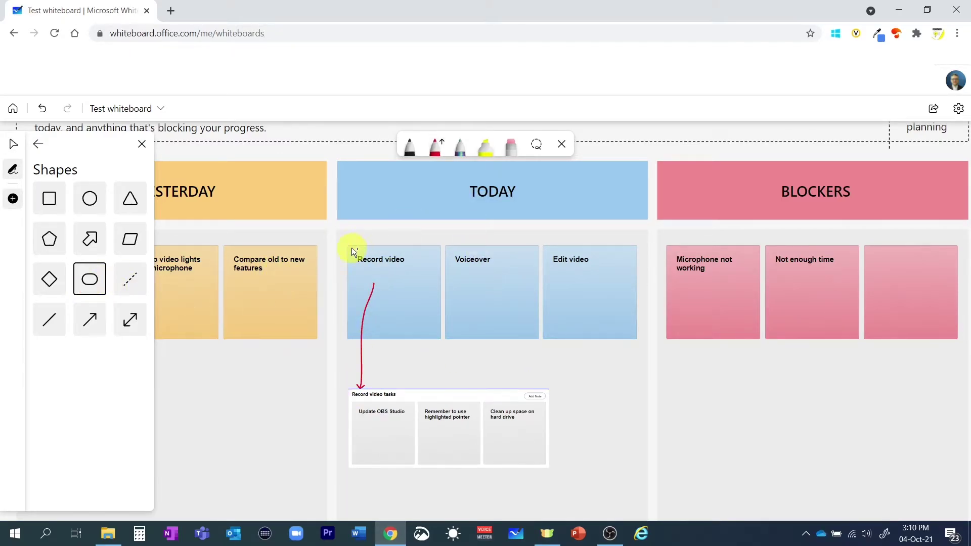
drag(351, 247, 418, 279)
click(339, 225)
click(385, 190)
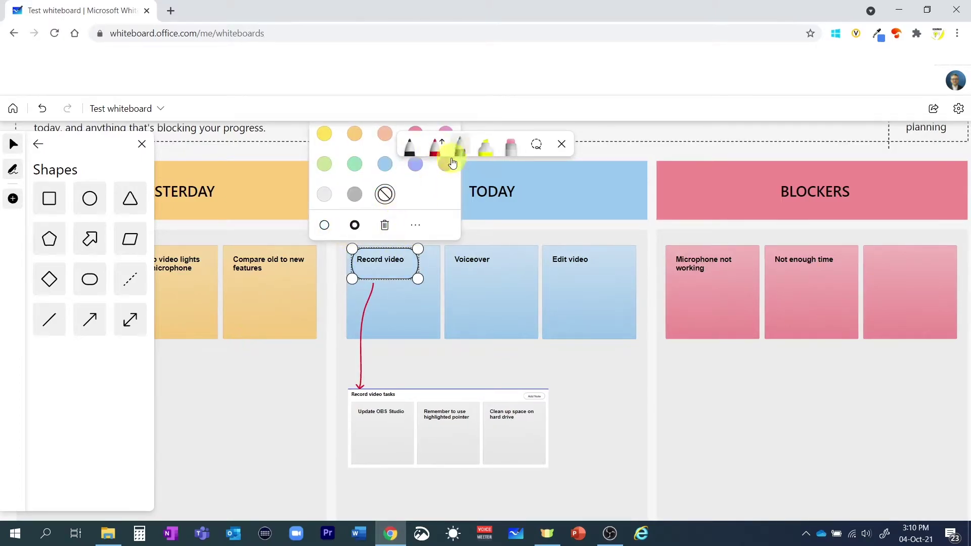
click(561, 143)
click(405, 264)
click(371, 223)
click(416, 132)
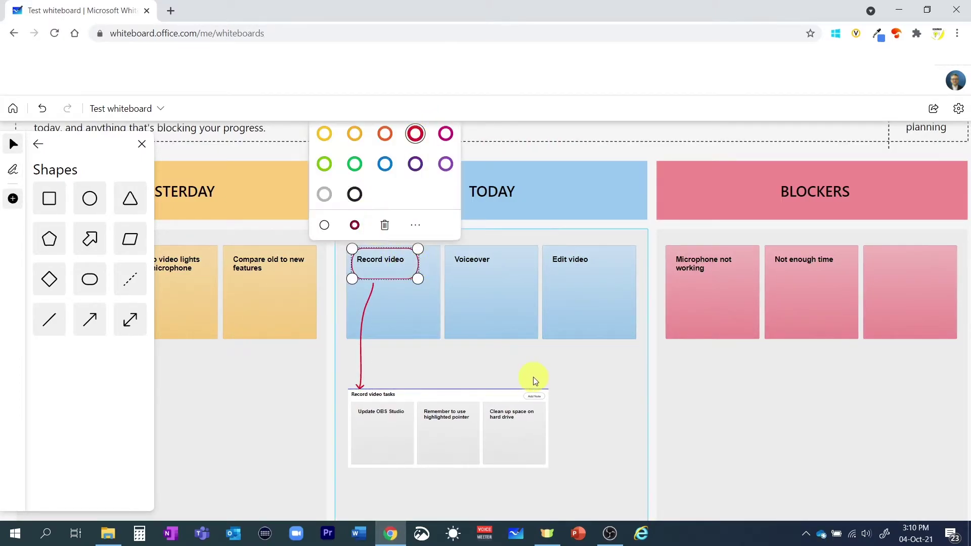
click(720, 426)
click(142, 144)
- Move the Microphone not working note lower and draw a thick rainbow galaxy arrow from Voiceover to it
drag(703, 310, 708, 444)
scroll(421, 305, down, 1)
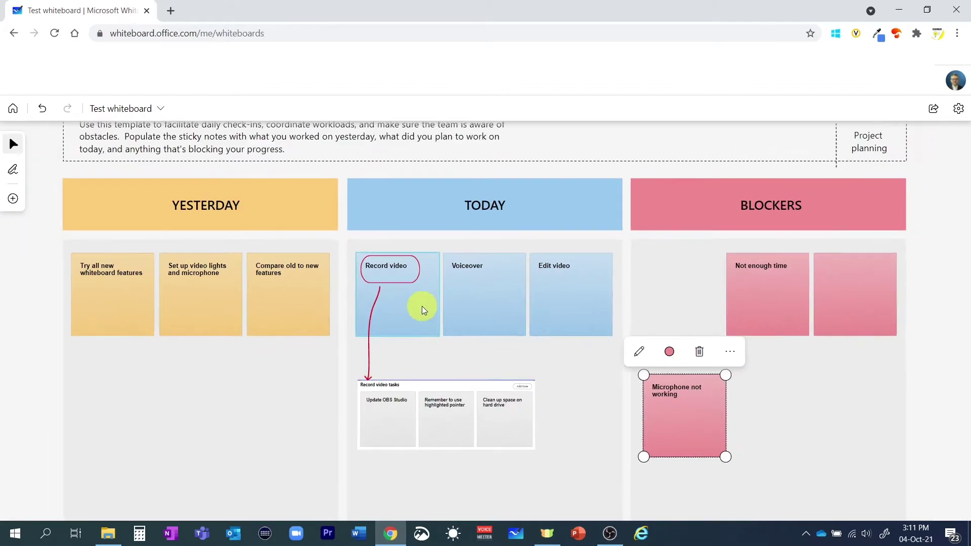
click(13, 169)
click(456, 156)
click(479, 316)
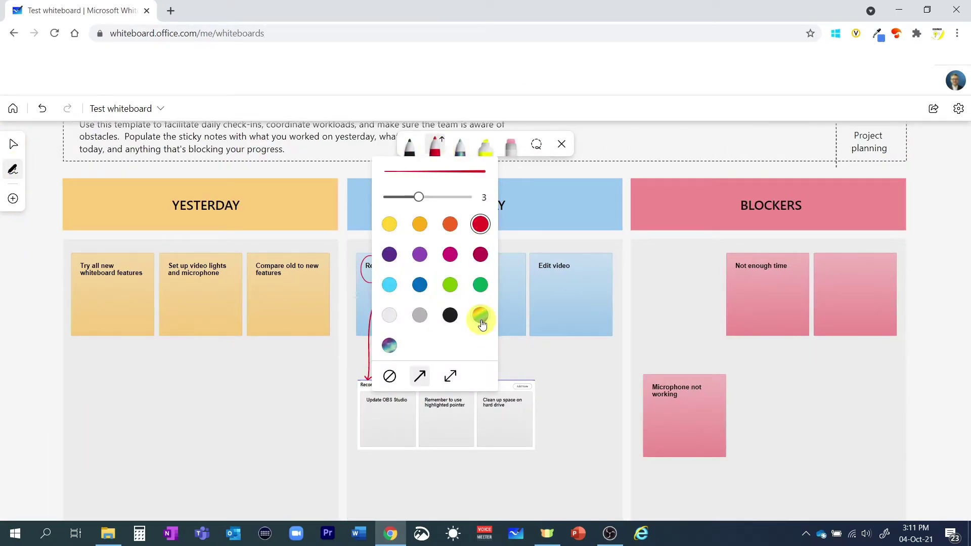
click(452, 195)
mouse_move(470, 282)
mouse_down()
mouse_move(592, 351)
mouse_move(656, 373)
mouse_up()
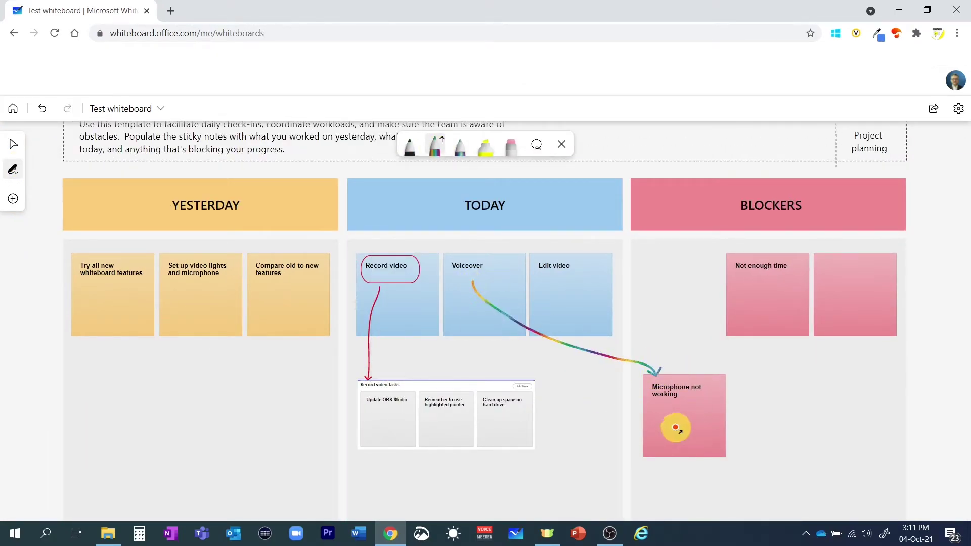
drag(688, 408, 688, 440)
- Highlight the word 'microphone' in orange
click(485, 147)
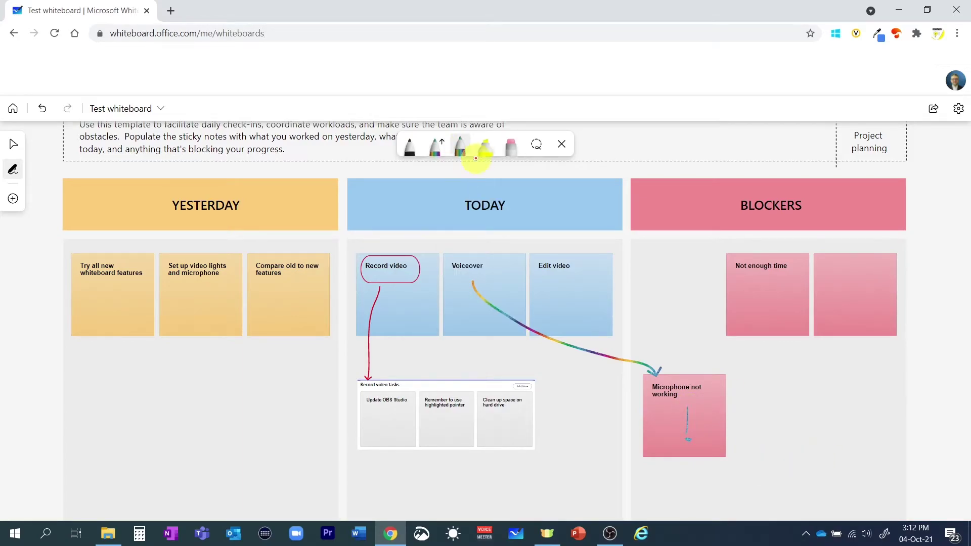
click(486, 146)
click(470, 224)
drag(197, 273, 225, 271)
- Lasso the red ink arrow and convert it into a clean arrow shape
click(536, 144)
mouse_move(544, 377)
mouse_down()
mouse_move(336, 395)
mouse_move(464, 378)
mouse_move(513, 409)
mouse_up()
mouse_move(368, 374)
mouse_down()
mouse_move(405, 405)
mouse_move(449, 410)
mouse_up()
click(374, 263)
click(386, 299)
click(317, 403)
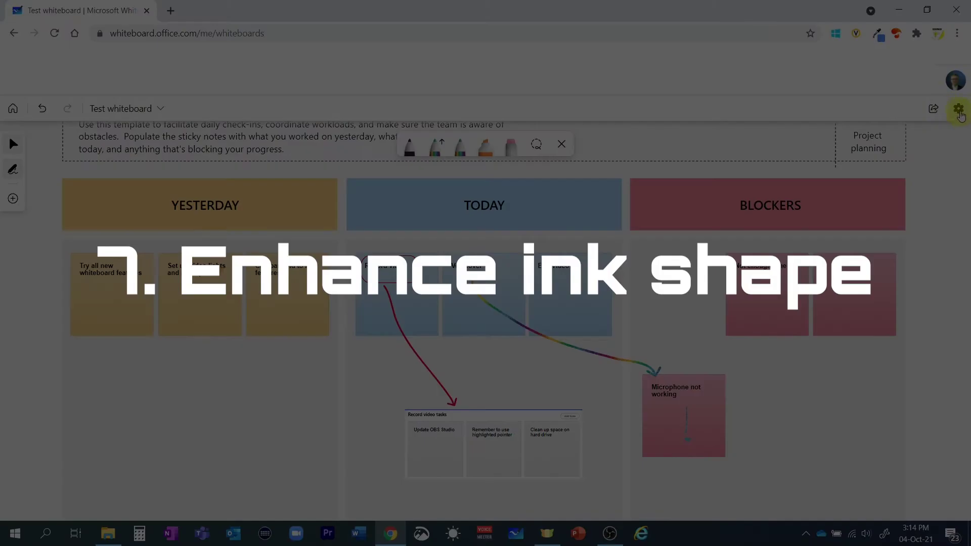
click(958, 108)
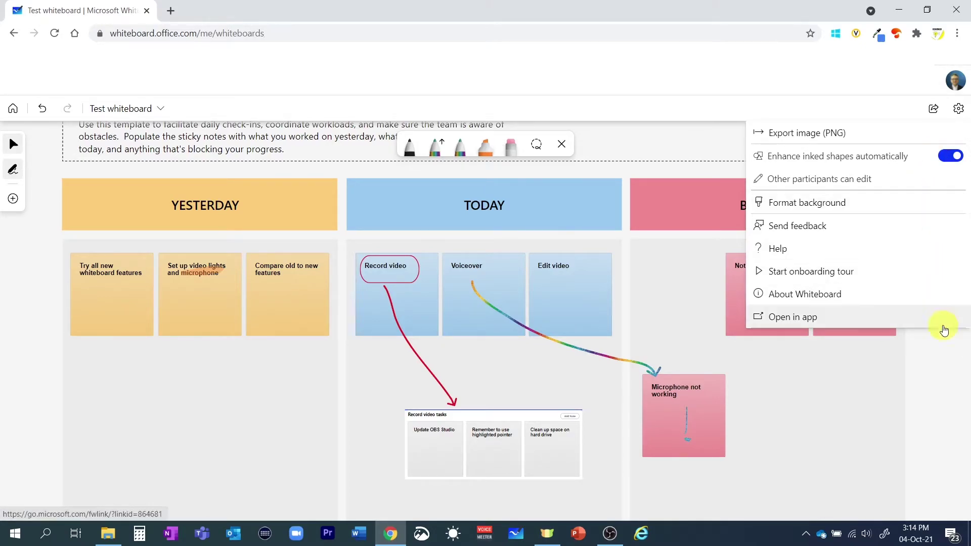
click(947, 394)
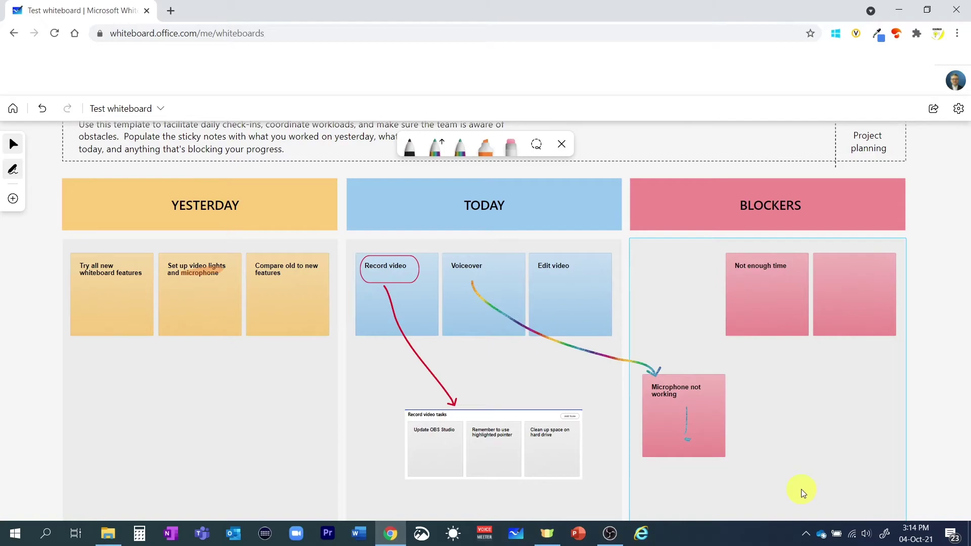
- Sketch a red triangle with pen thickness 5 to the right of the microphone note
click(410, 147)
click(455, 224)
drag(393, 197, 429, 197)
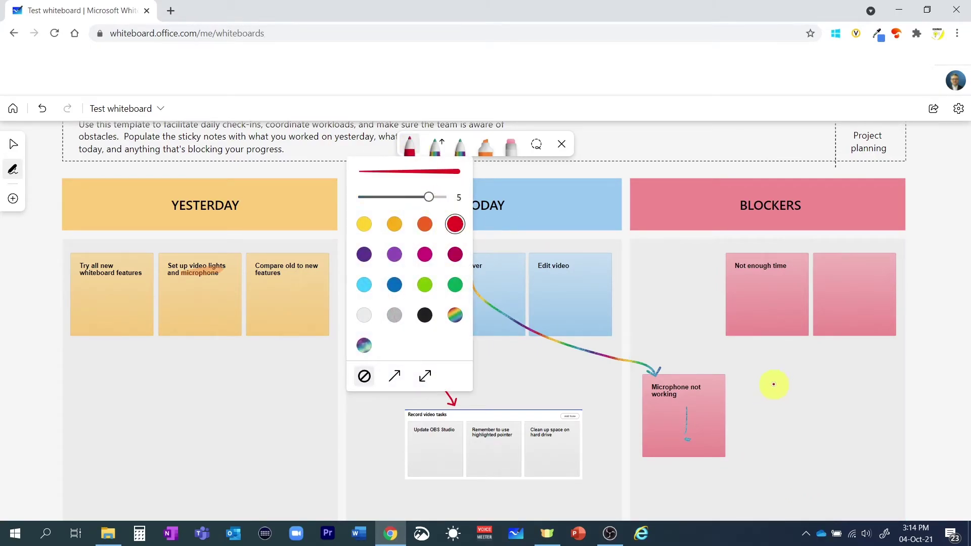
mouse_move(779, 388)
mouse_down()
mouse_move(767, 433)
mouse_move(803, 444)
mouse_move(777, 392)
mouse_up()
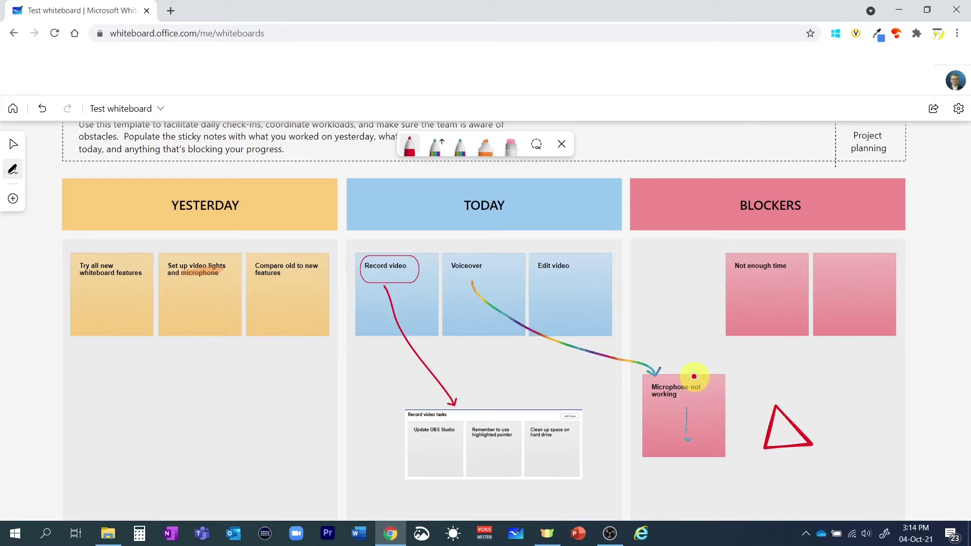
- Draw a black exclamation mark inside the triangle and a black ink loop around it
click(411, 141)
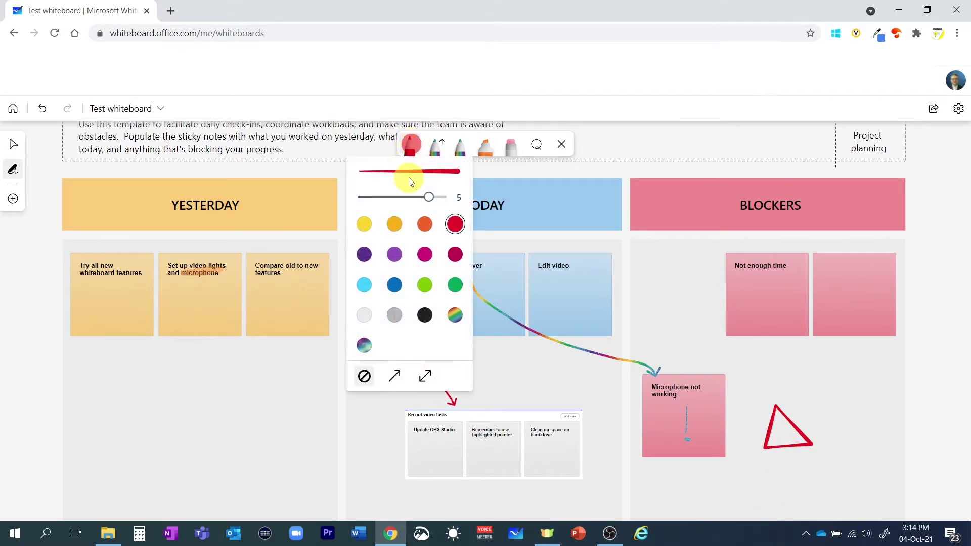
click(425, 316)
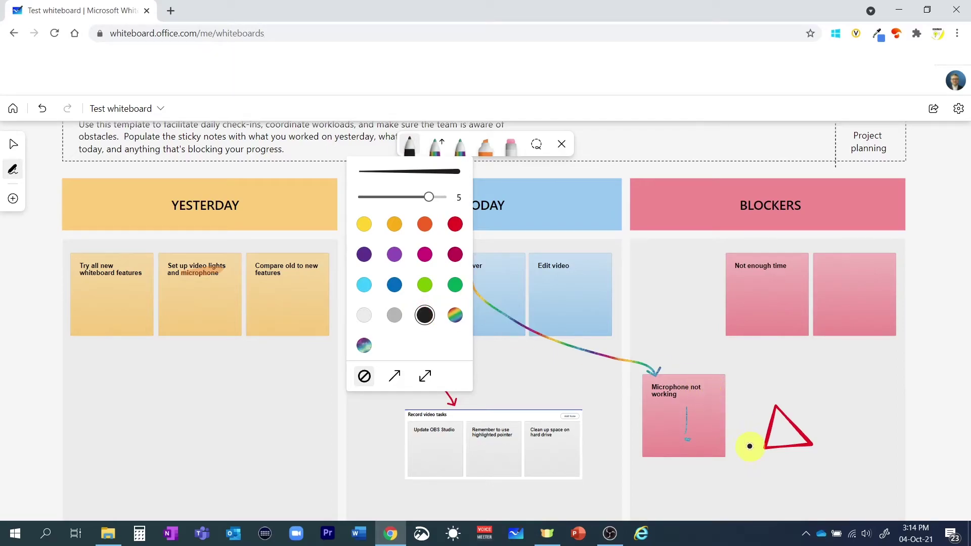
drag(780, 420, 785, 438)
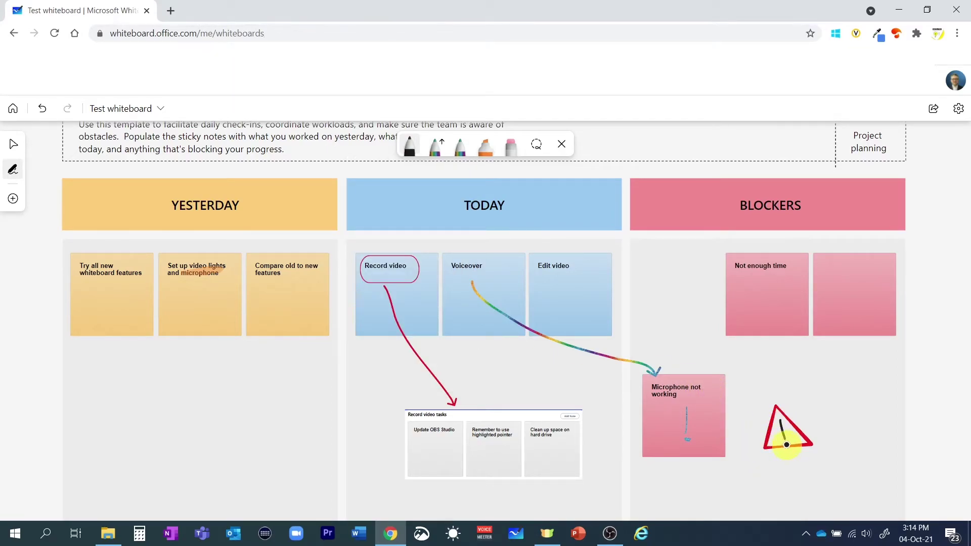
click(787, 444)
mouse_move(767, 392)
mouse_down()
mouse_move(743, 433)
mouse_move(826, 457)
mouse_move(752, 386)
mouse_move(747, 402)
mouse_up()
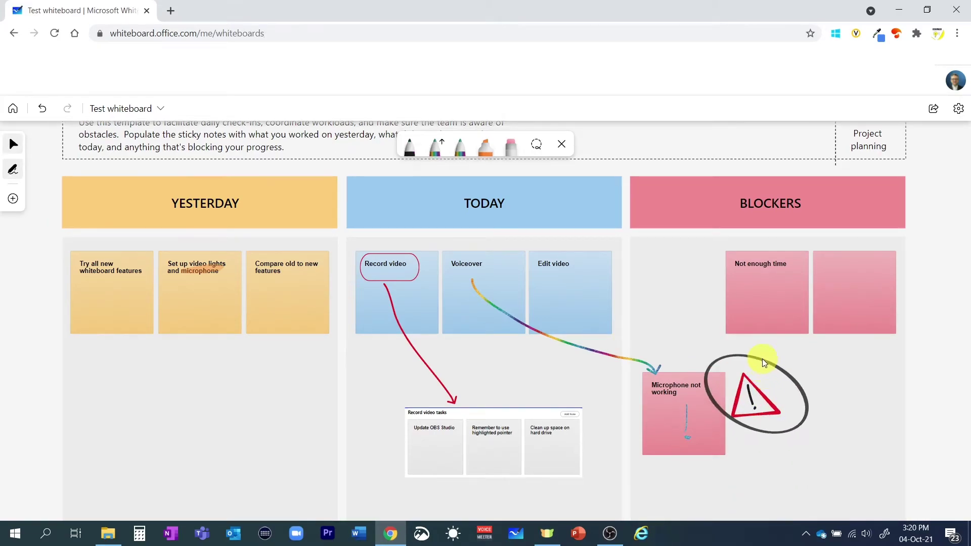
drag(762, 359, 685, 473)
click(702, 434)
click(936, 423)
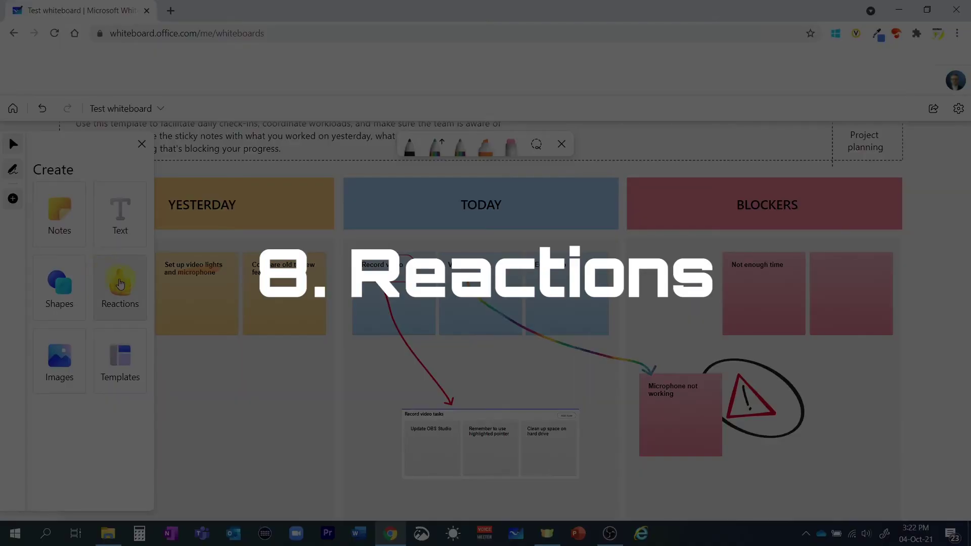
- Add a star reaction to Not enough time and a question mark to Microphone not working, then draw a pen line
click(125, 287)
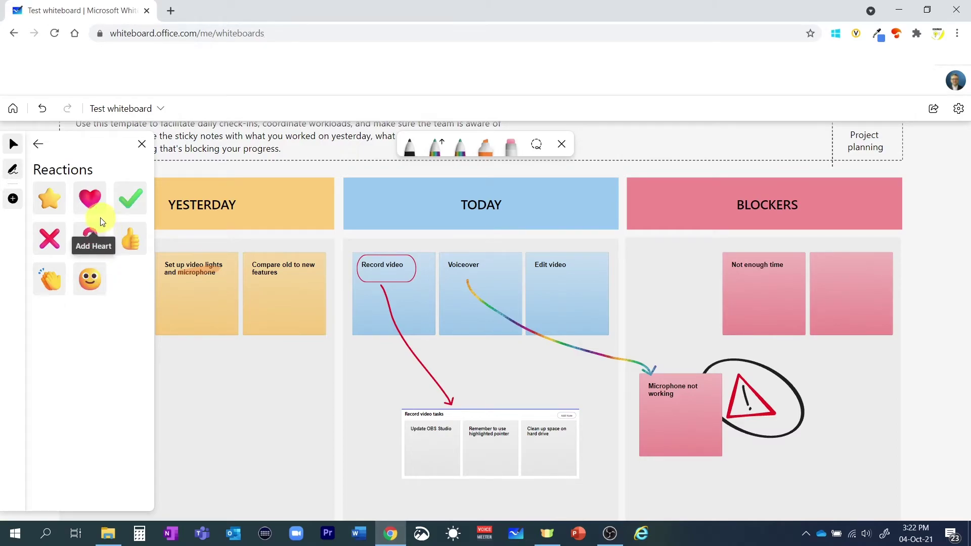
drag(49, 198, 722, 285)
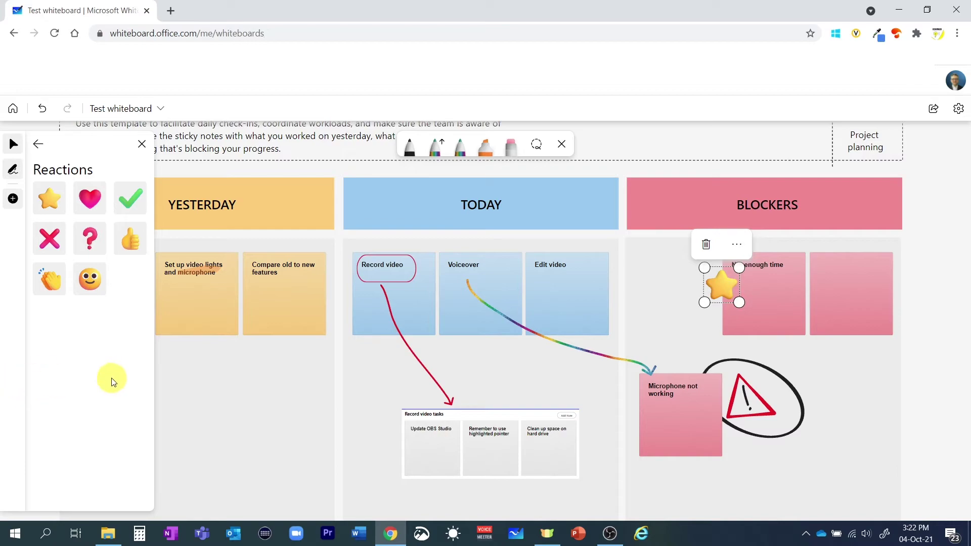
drag(95, 245, 679, 430)
click(952, 448)
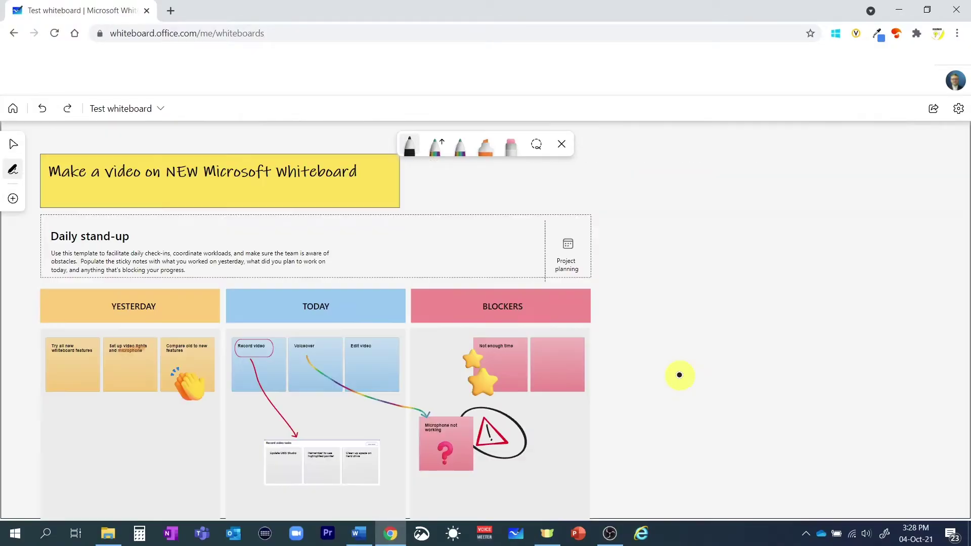
drag(609, 366, 750, 369)
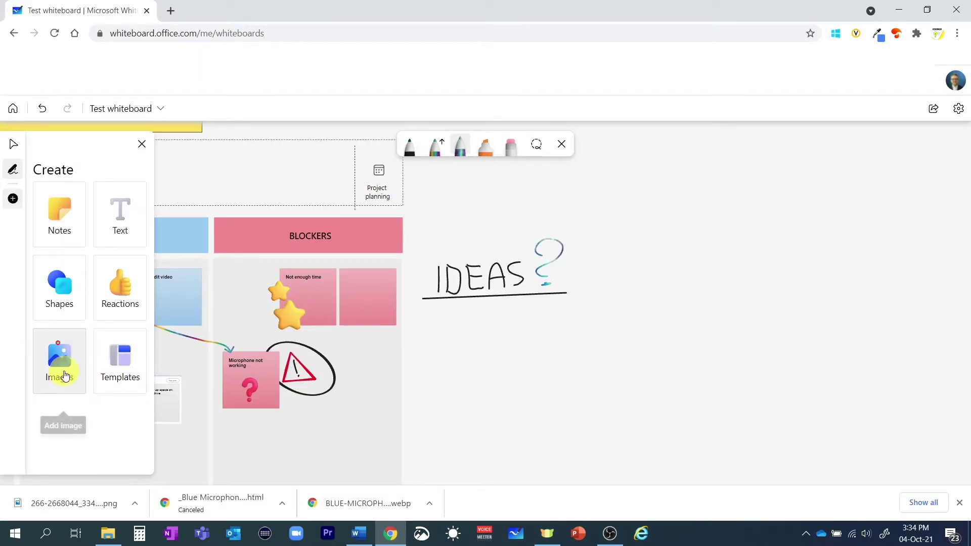
- Insert the microphone image with a 'broken!!!' label beside the red arrow
click(66, 390)
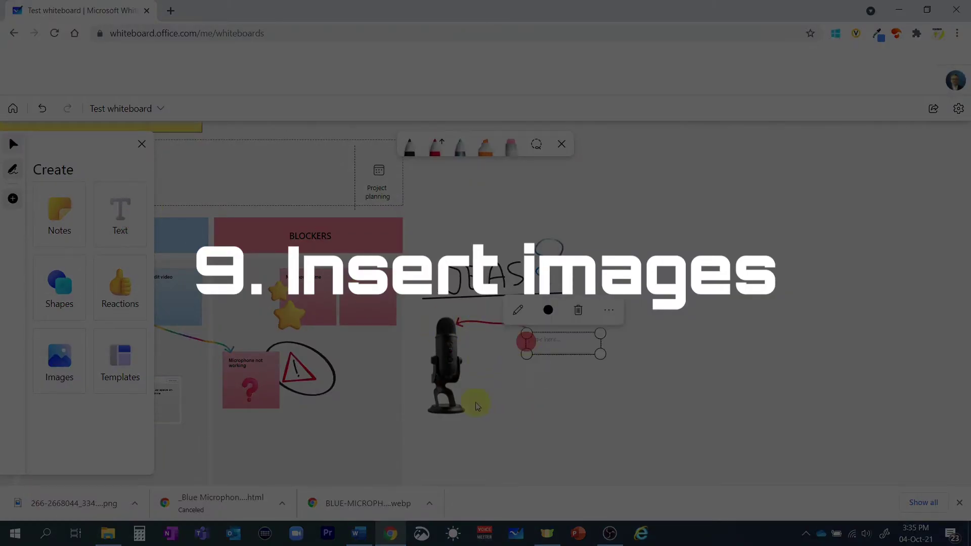
text(broken!!!)
click(581, 430)
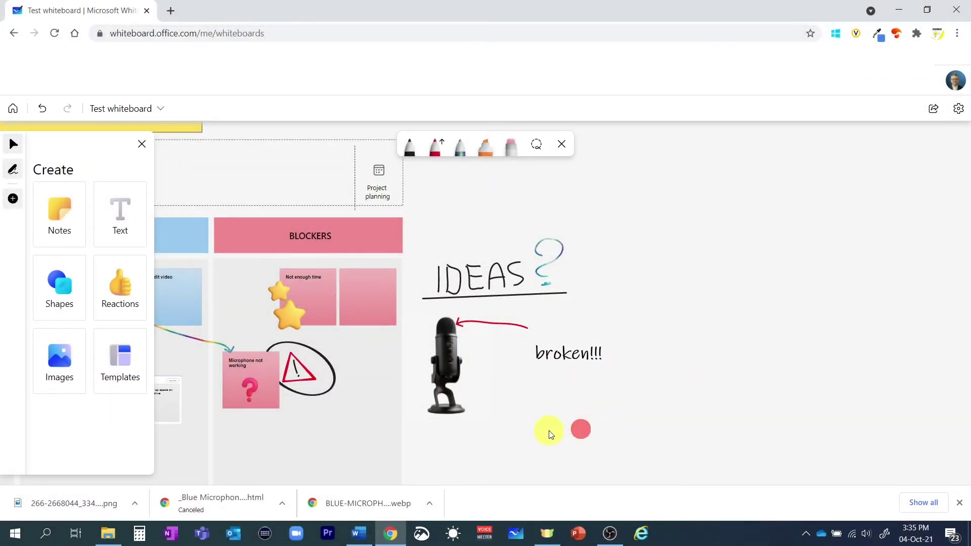
drag(567, 353, 542, 343)
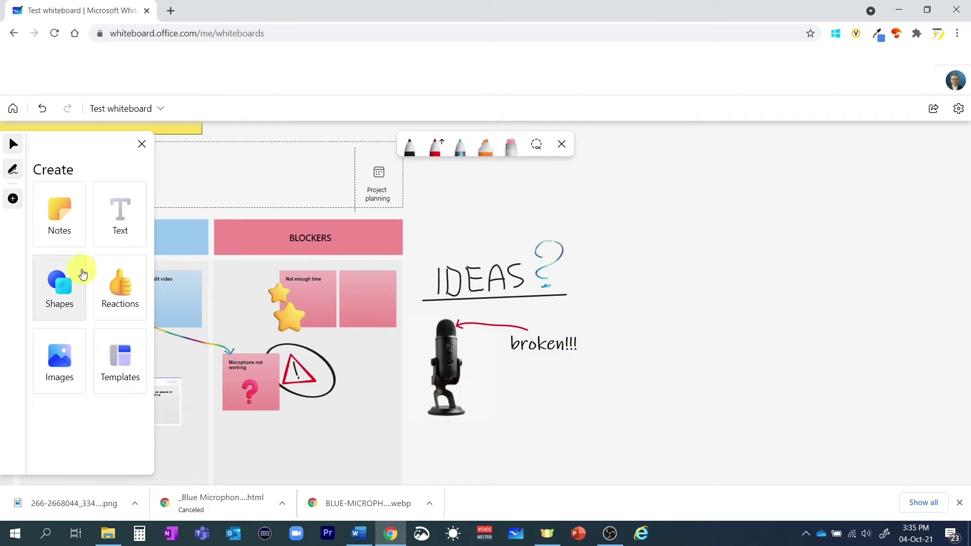
- Stack pink, purple and yellow notes in a vertical column right of the IDEAS arrow
click(59, 213)
drag(130, 425, 652, 366)
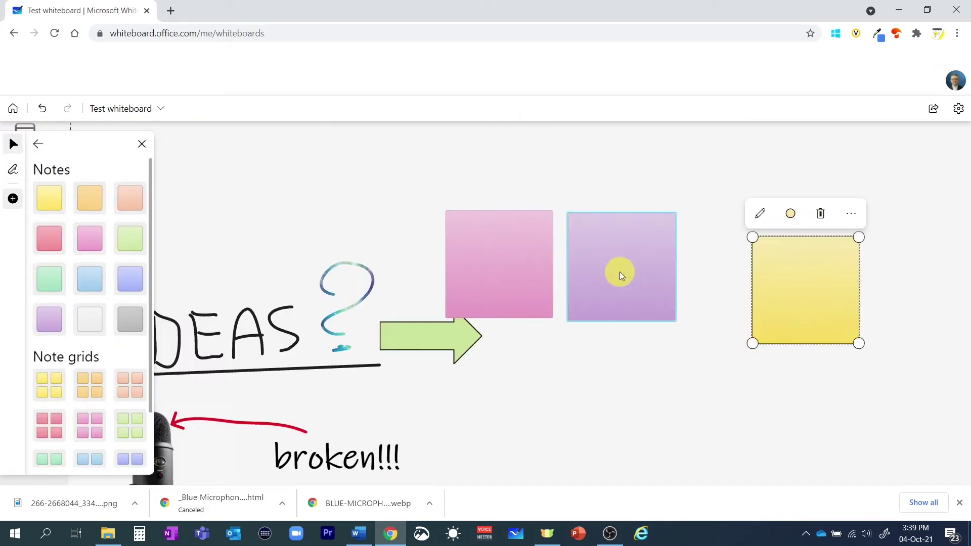
drag(620, 272, 554, 410)
scroll(673, 349, down, 1)
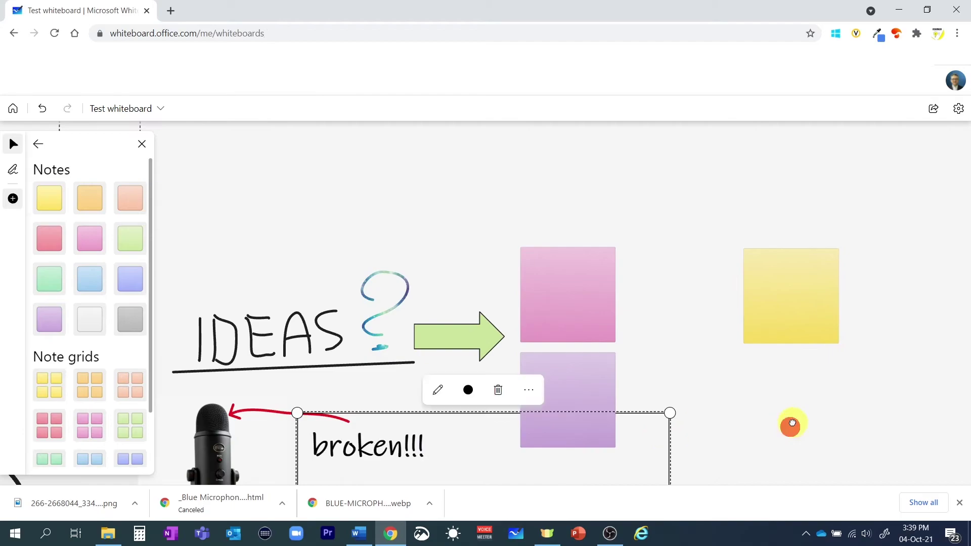
drag(792, 423, 559, 390)
scroll(706, 258, down, 1)
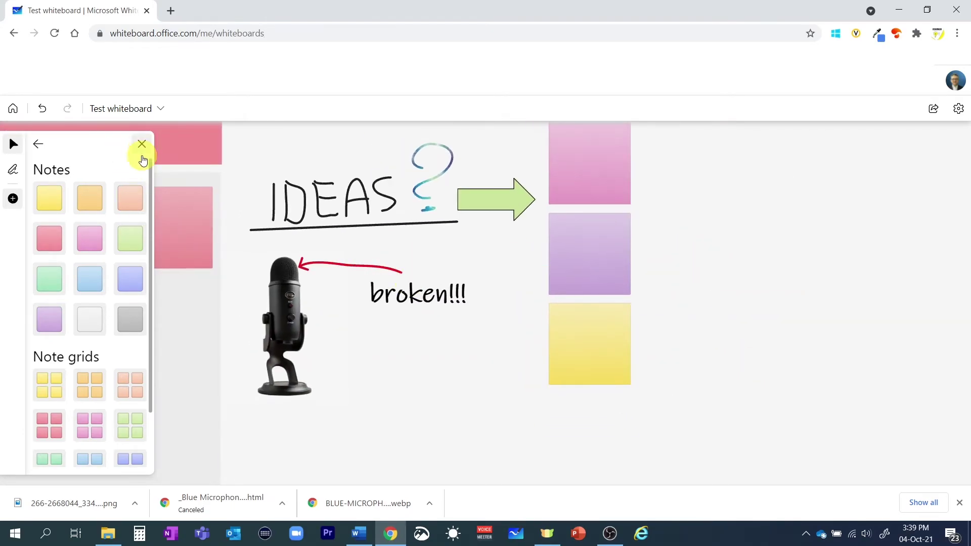
click(142, 145)
scroll(815, 242, down, 1)
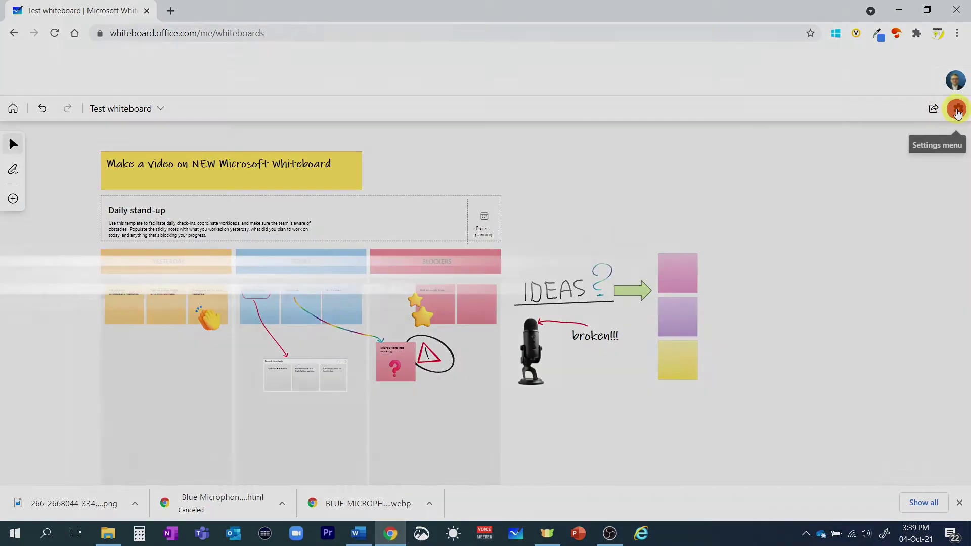
- Set the board background grid to Square after previewing Hybrid, Wide rule, Narrow rule and Dot
click(958, 108)
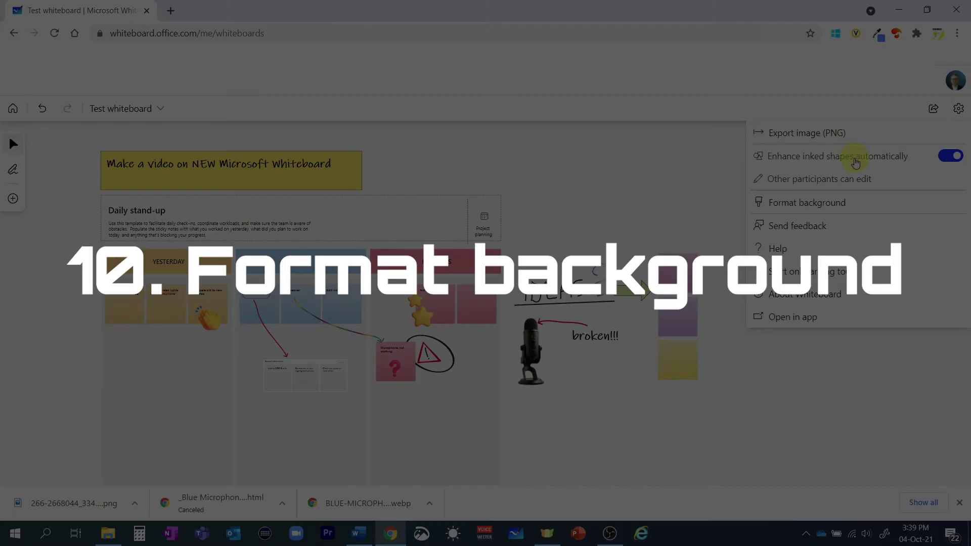
click(834, 204)
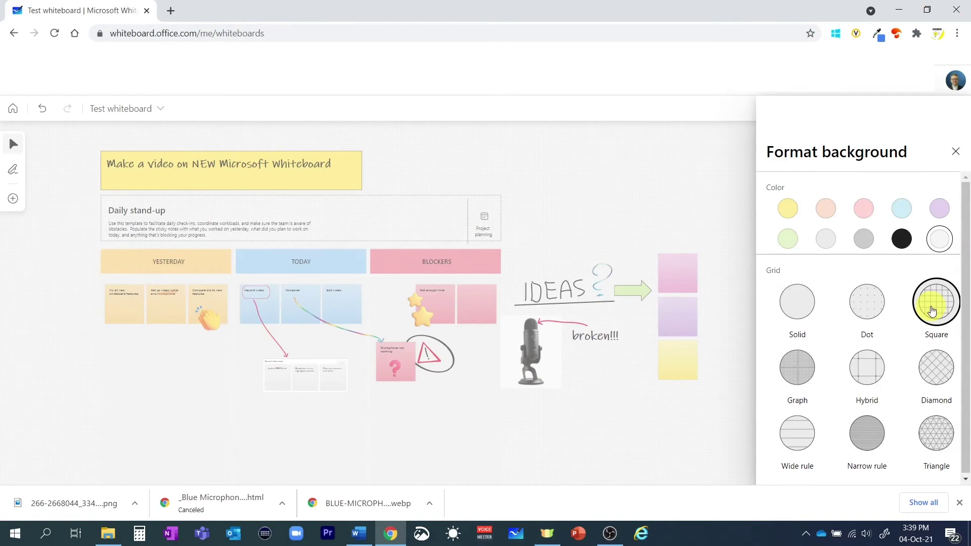
click(885, 358)
click(798, 433)
click(868, 442)
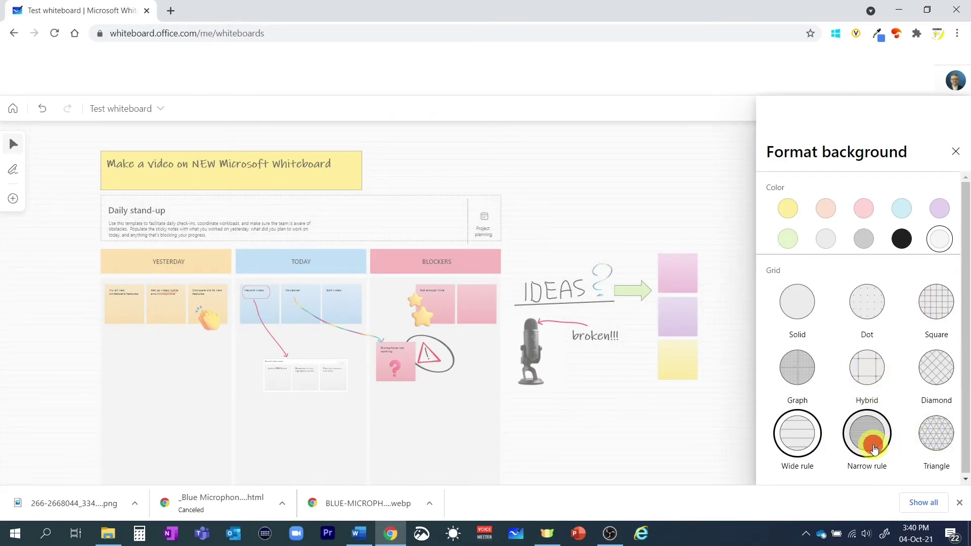
click(866, 301)
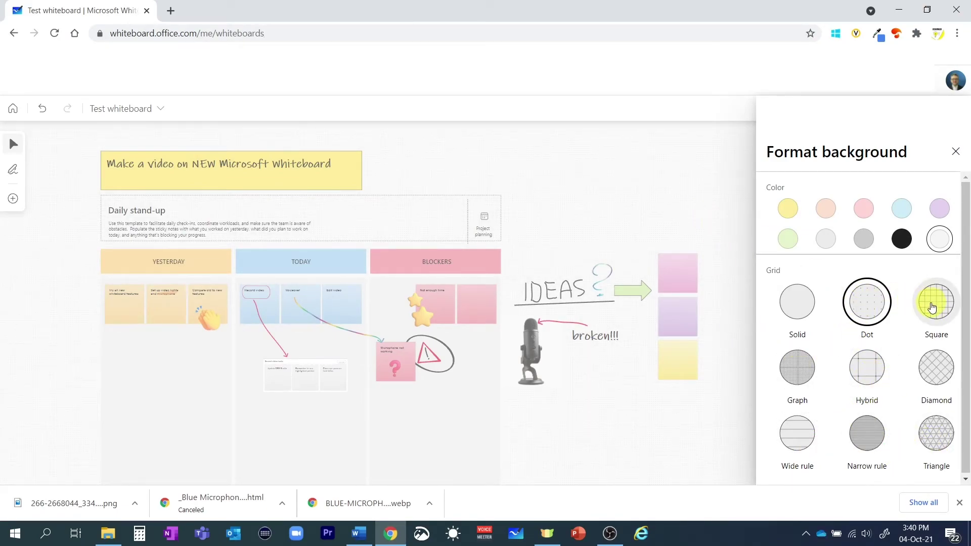
click(931, 305)
key(Escape)
scroll(680, 233, up, 5)
scroll(682, 227, down, 5)
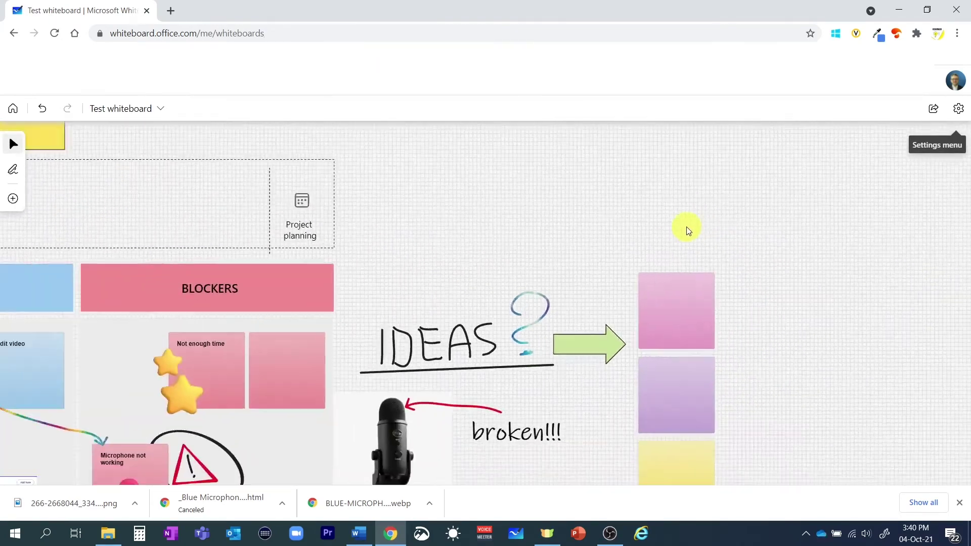
- Change the background colour to light green
click(958, 107)
click(864, 203)
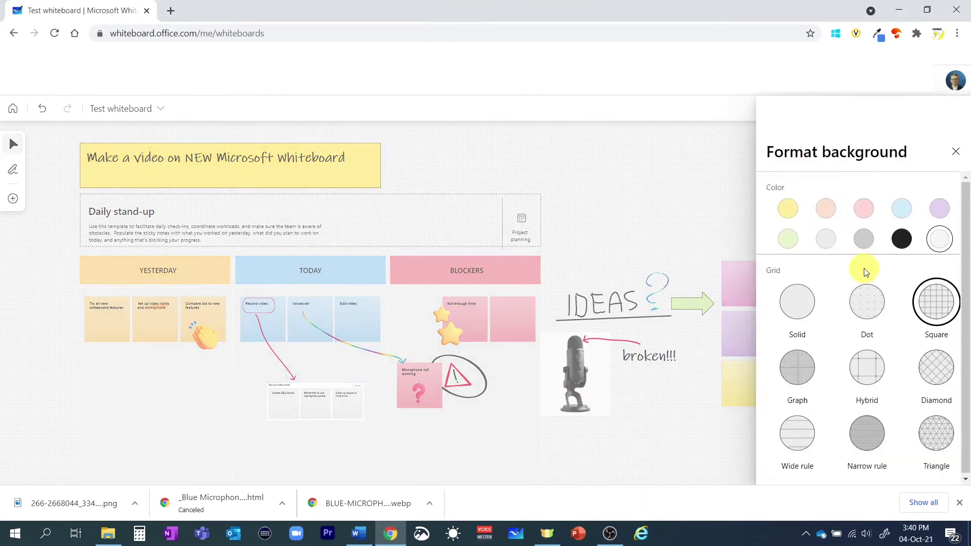
click(825, 239)
click(789, 239)
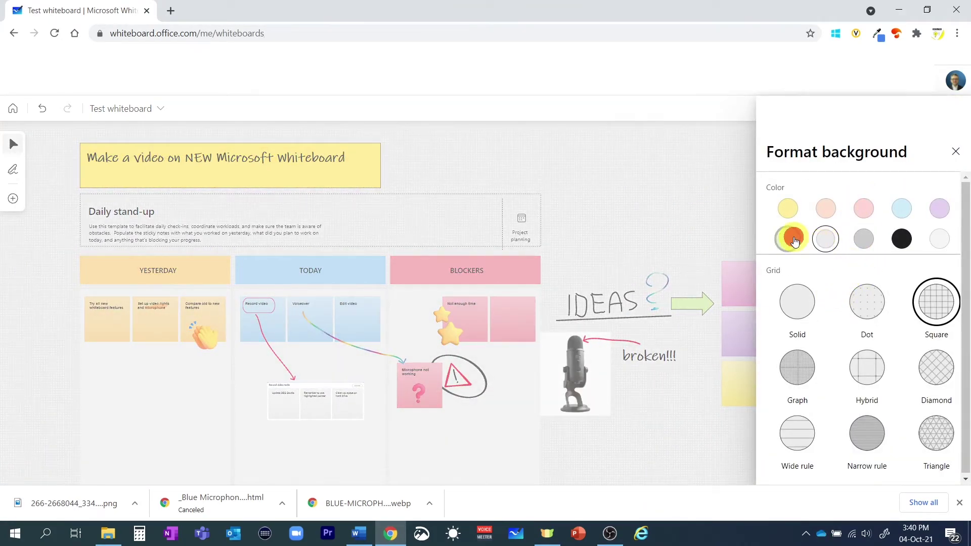
click(690, 303)
click(698, 302)
click(769, 241)
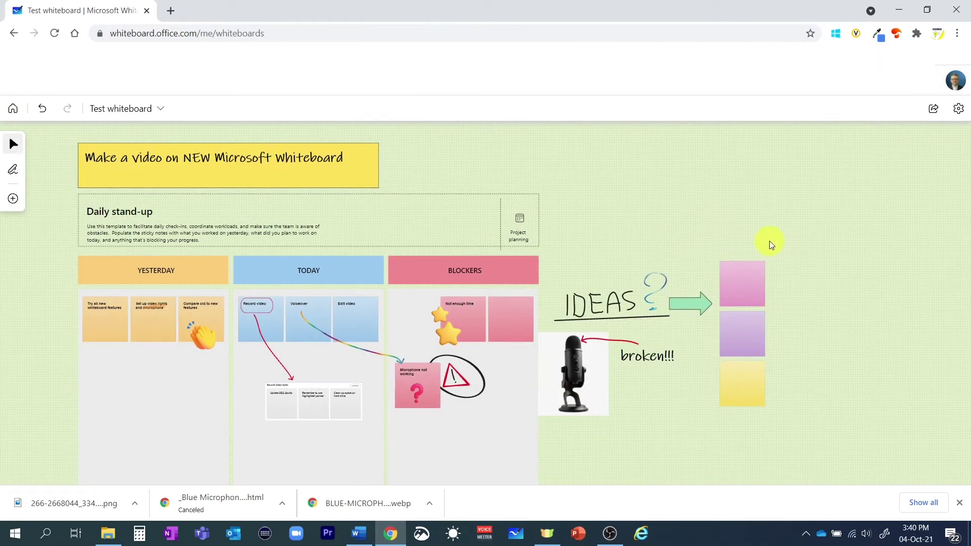
scroll(814, 447, down, 3)
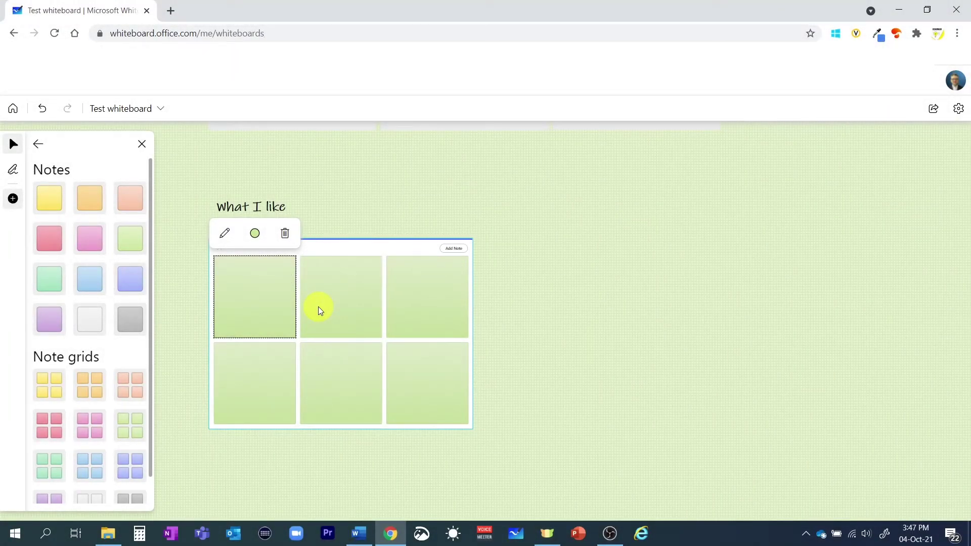
- Type 'New templates', 'Possibility o…' and 'Integration in Office 365' into the top three What I like notes
text(New templates)
click(334, 292)
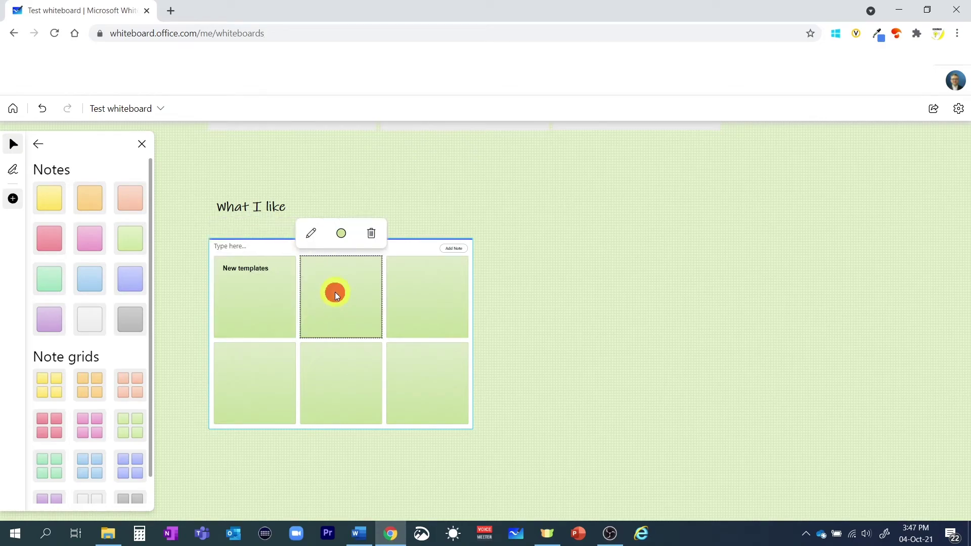
text(Possibility of using it via web, app, or within Teams call)
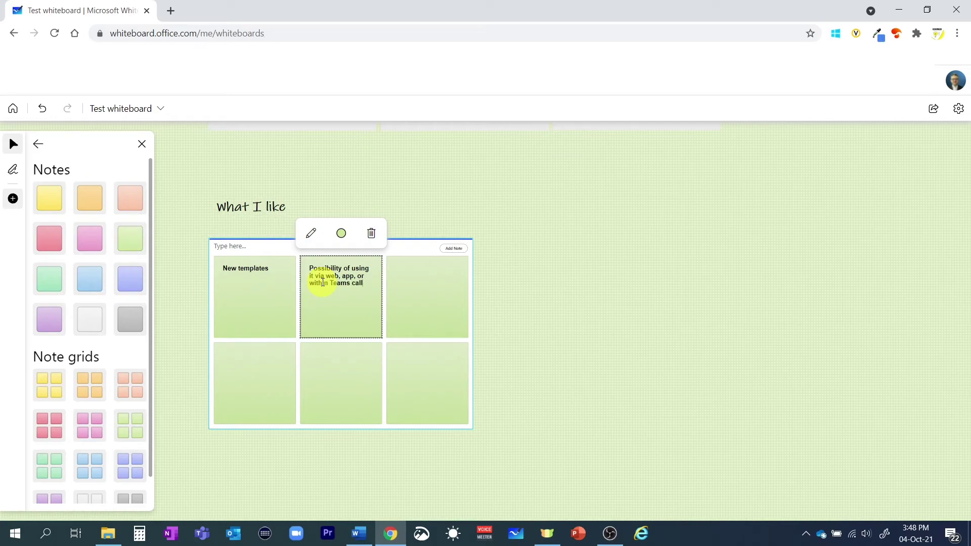
click(422, 285)
text(Integration in)
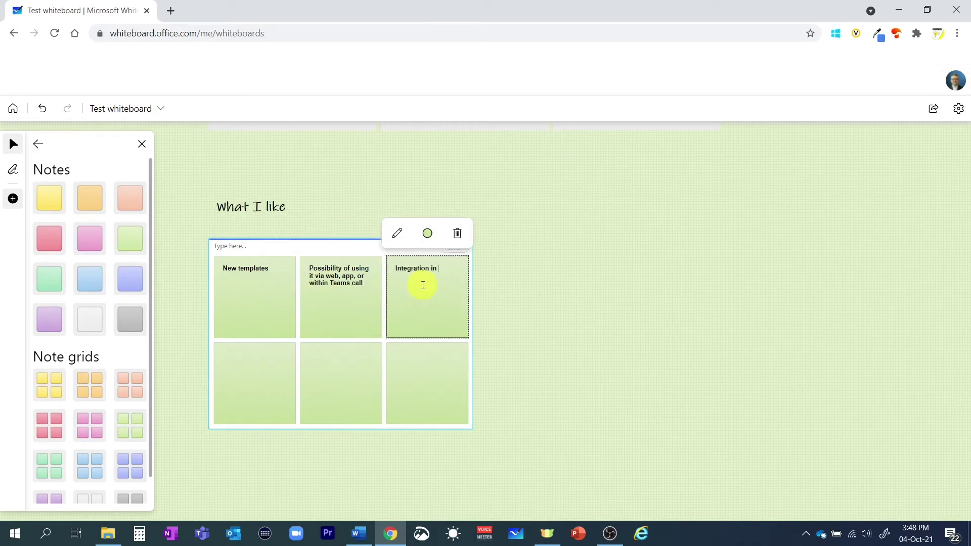
text( Office 365)
- Fill the bottom notes with 'It's free (if you have an Office 365 account)' and 'Inking colors and tools'
click(242, 374)
scroll(251, 371, up, 3)
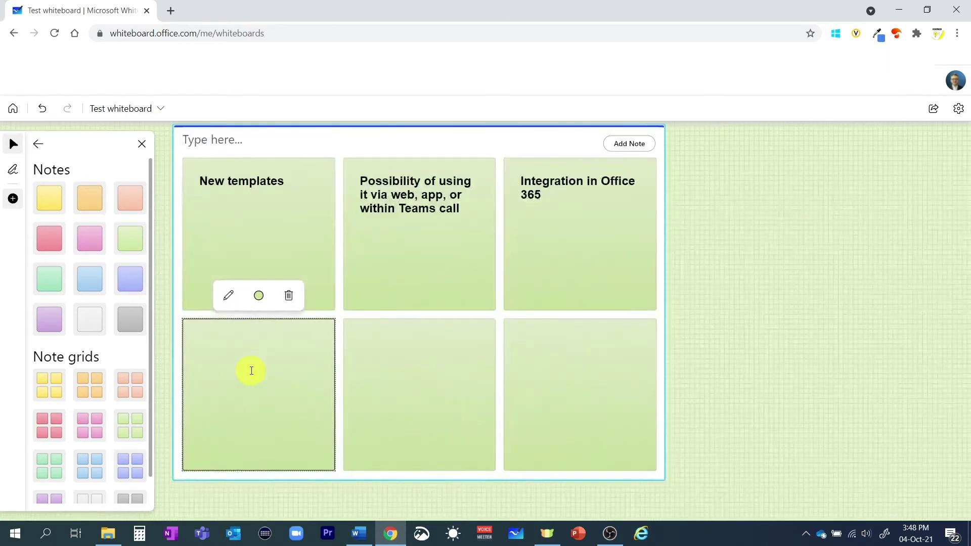
text(It's free (if you)
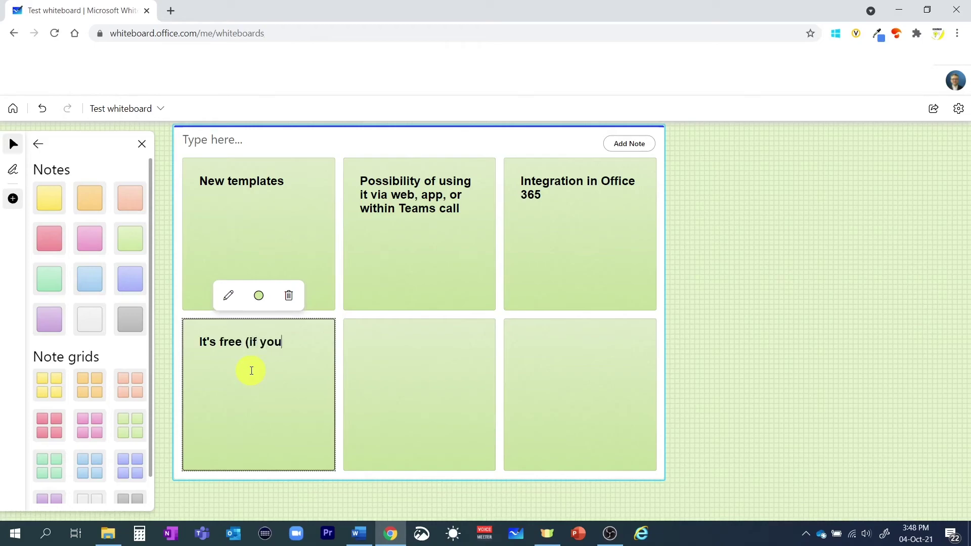
text( have an Office 365 account))
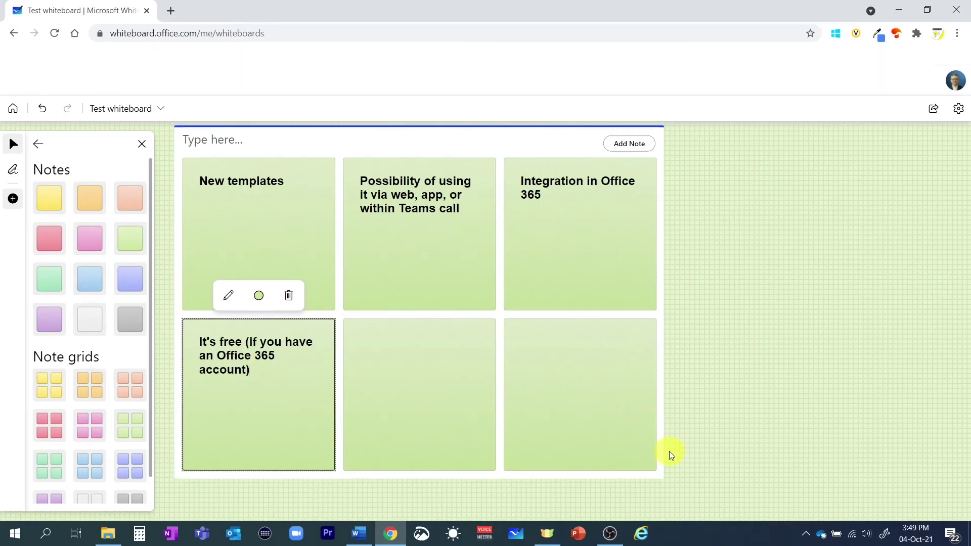
click(382, 347)
text(Inking colors and tools (ink to arrow, draw straight line, enhance inked)
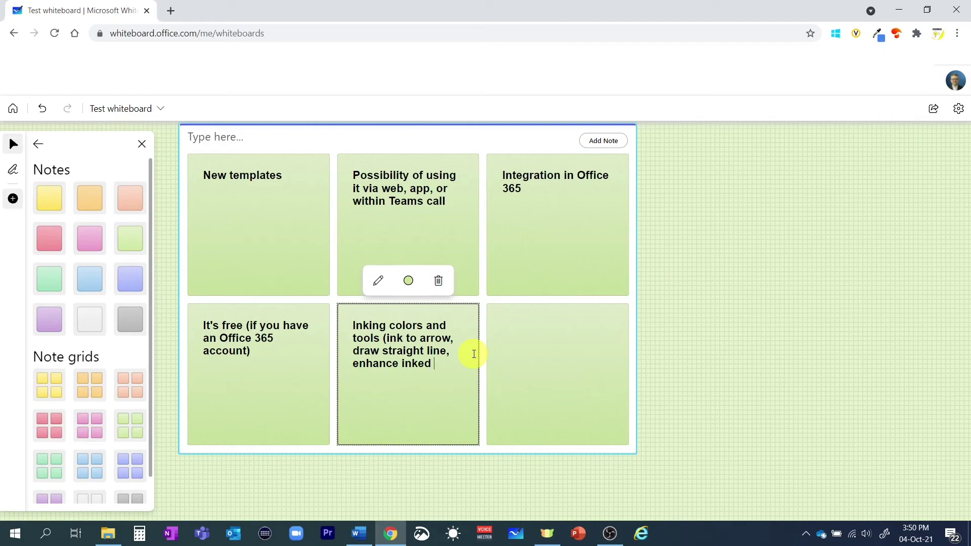
- Nudge the pink grid upward and write the first notes, including 'Zoom in/out, focus on work area'
text(e))
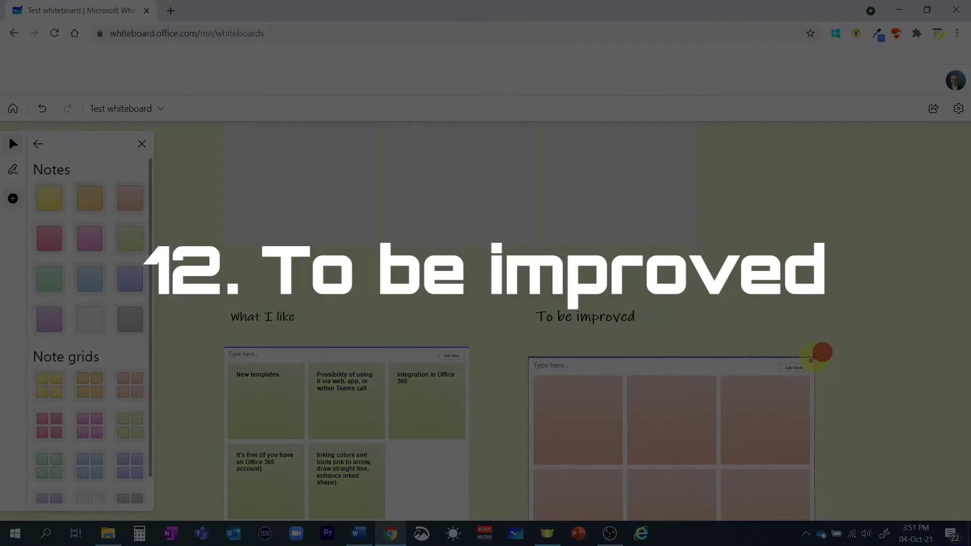
click(783, 390)
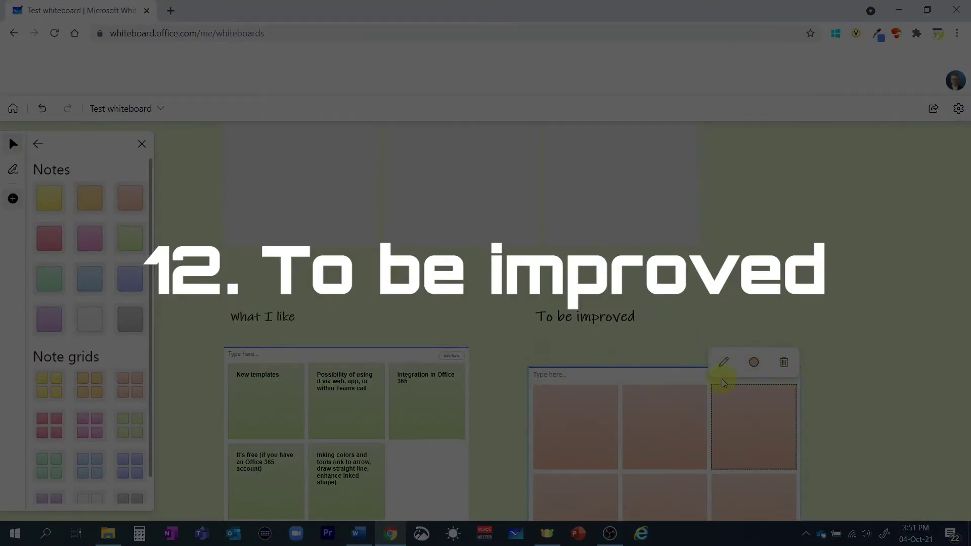
drag(686, 368, 687, 353)
click(828, 407)
scroll(829, 408, down, 3)
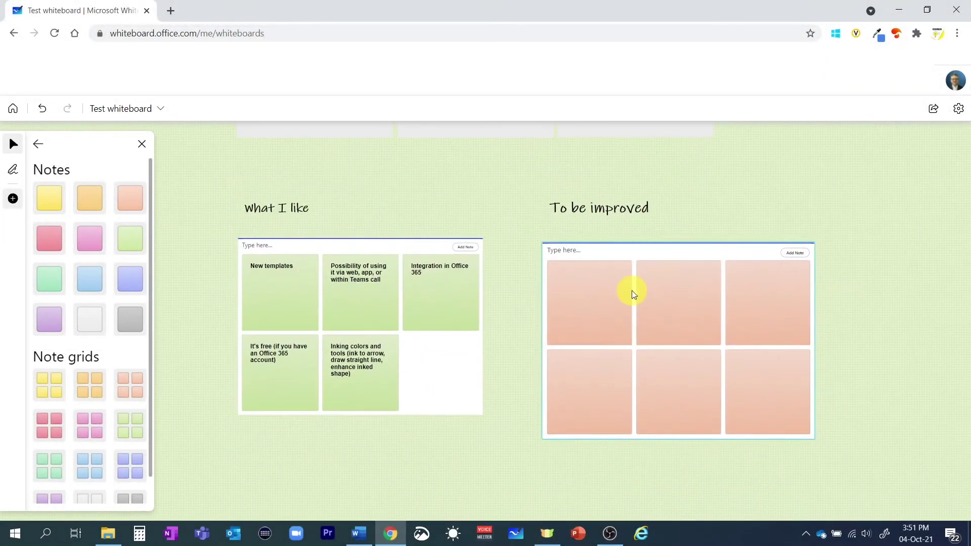
click(600, 299)
click(601, 299)
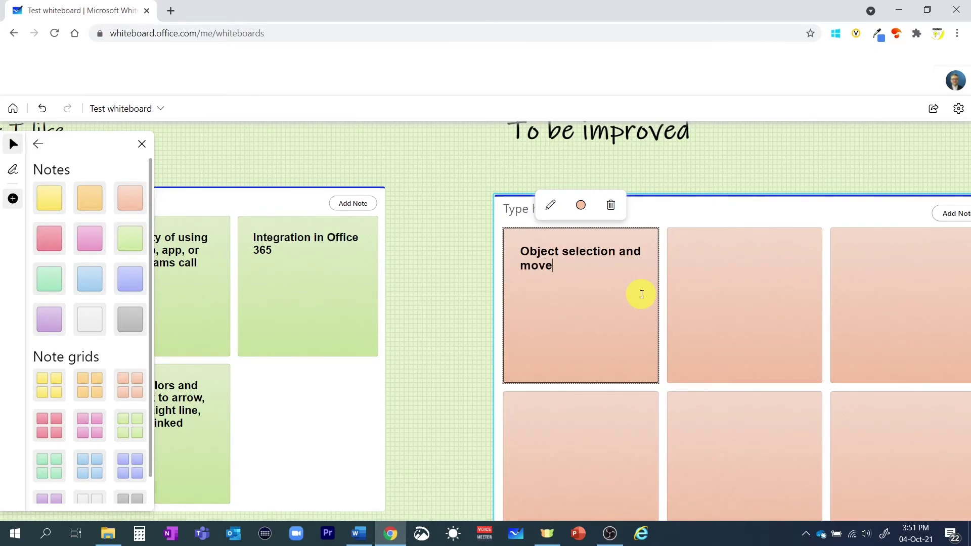
click(708, 278)
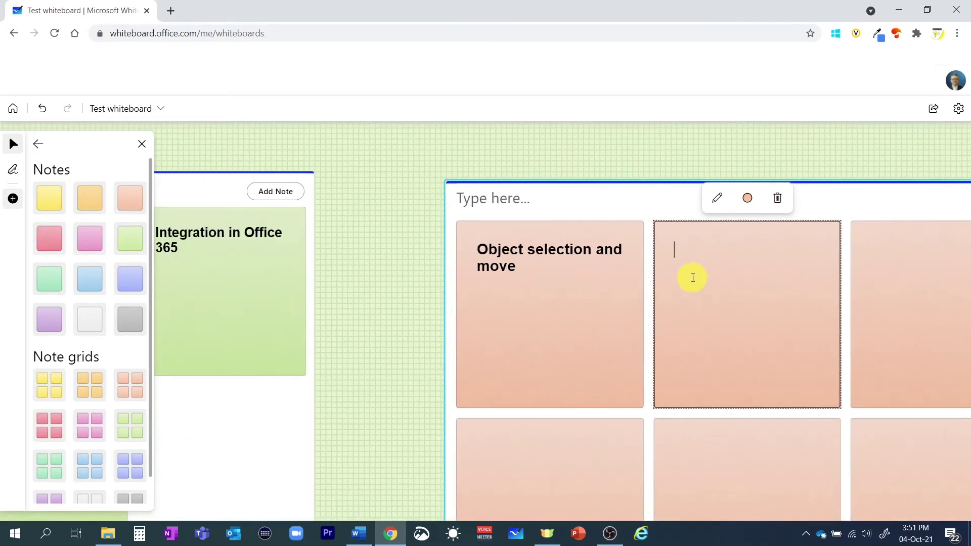
text(Zoom in/out)
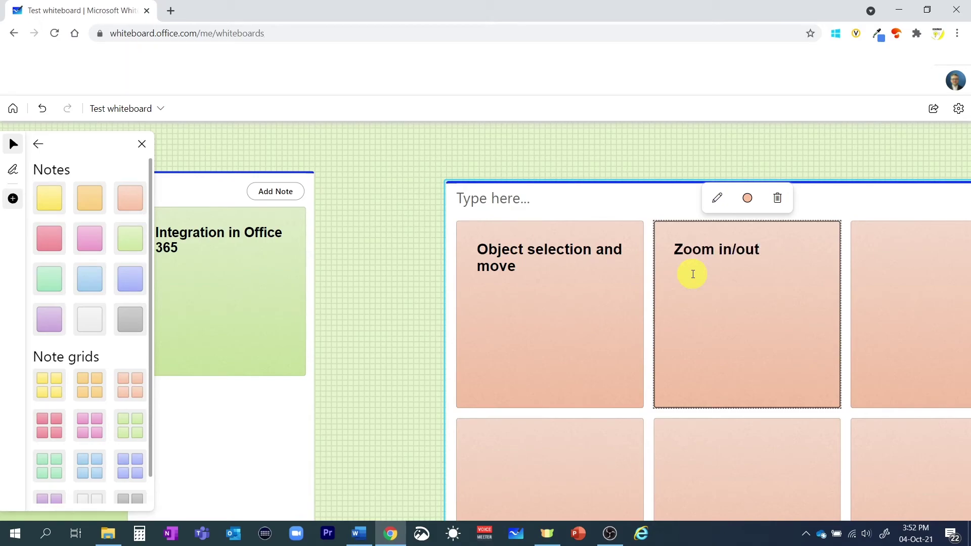
text(, focus on work area)
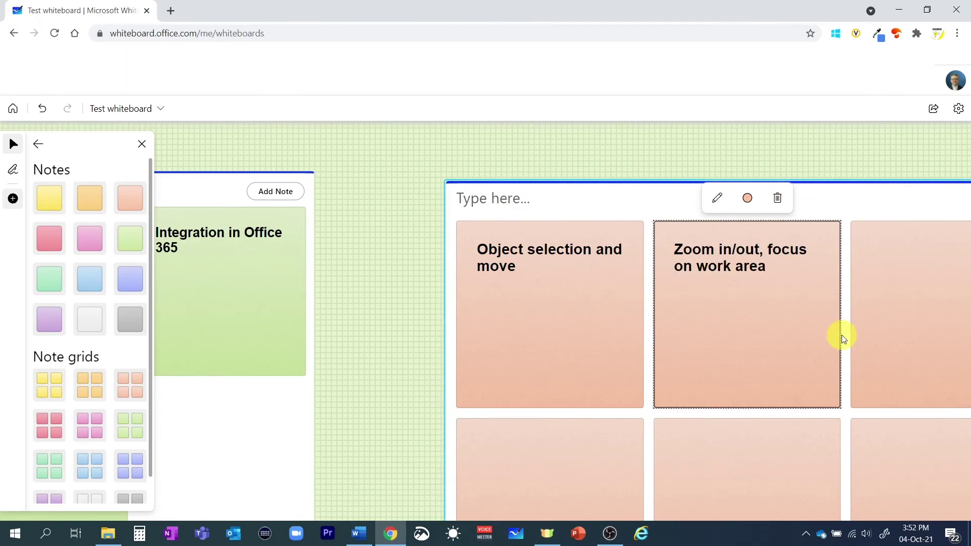
- Fill the remaining pink notes with 'No object copy paste', 'Note grids lack customization' and 'Look an…'
click(854, 334)
text(No object copy paste?)
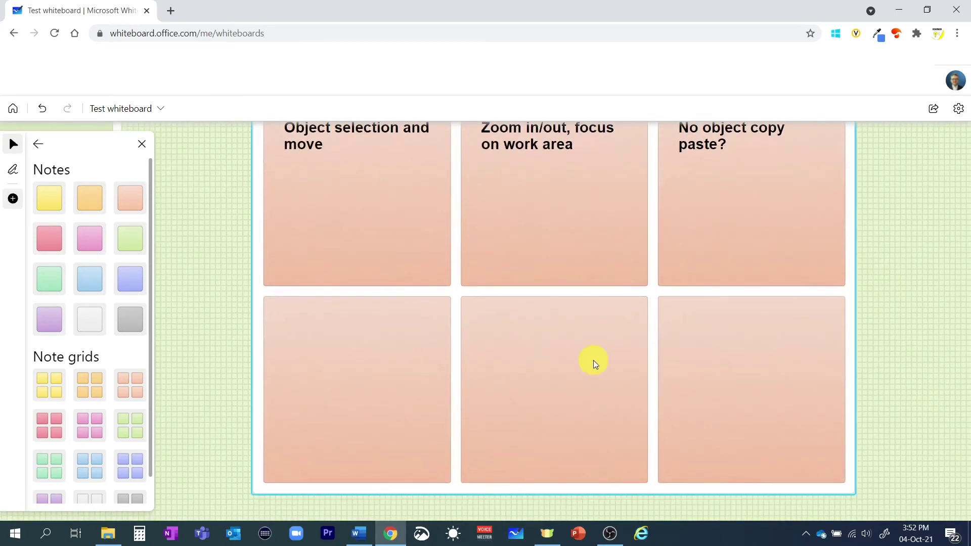
double_click(382, 316)
text(Note grids lack)
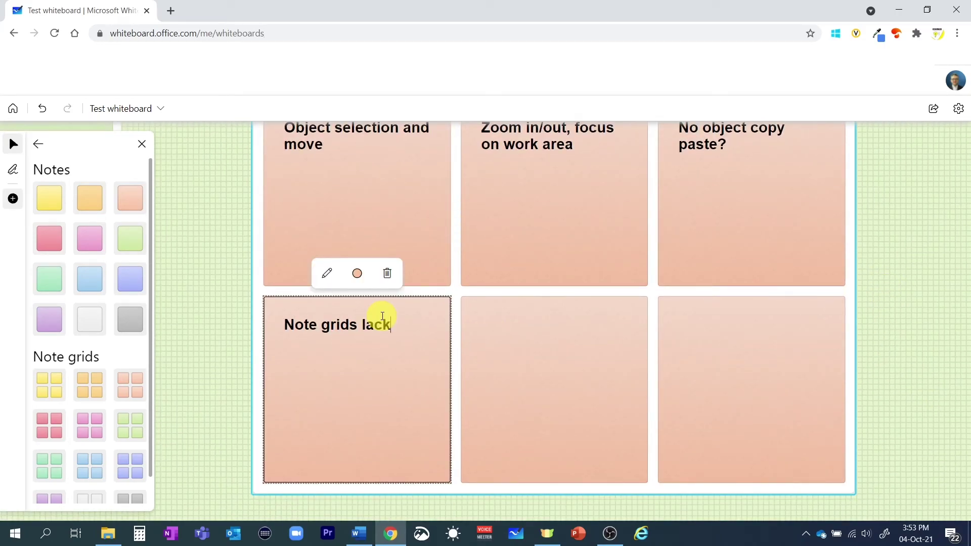
text( customization)
double_click(562, 360)
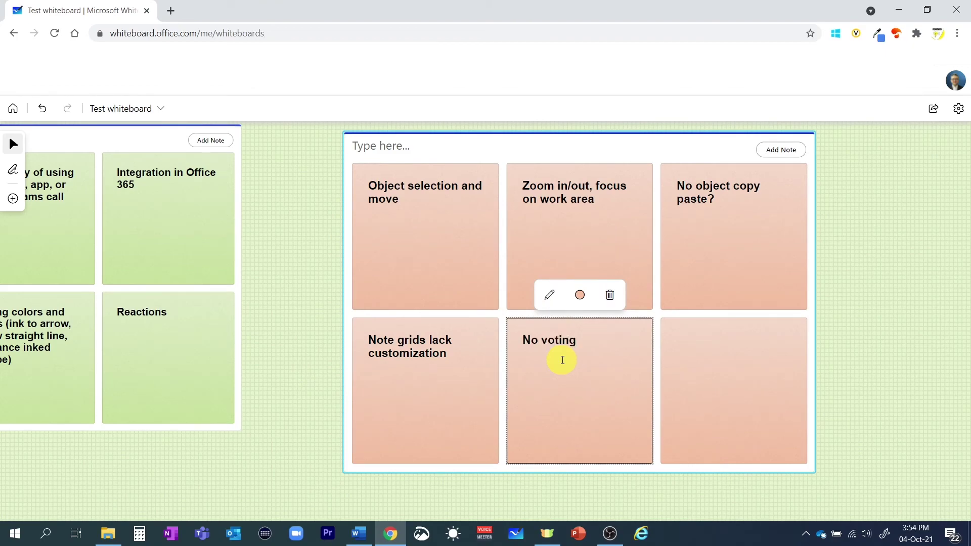
double_click(804, 368)
text(Look and feel is good, but other whiteboards are better)
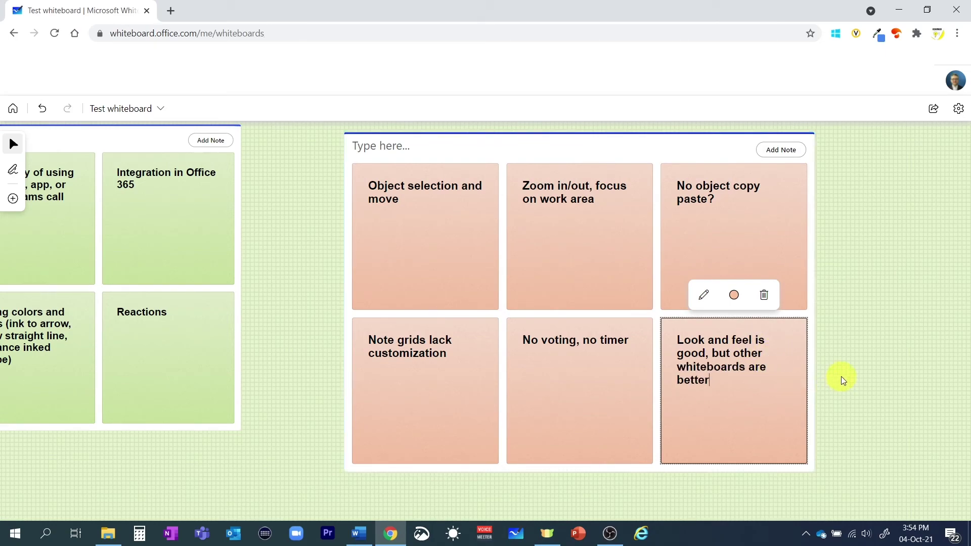
click(843, 308)
- Add extra notes 'No document sharing (only images). Coming soon!' and 'Only 1 text font available, no formatting'
key(Return)
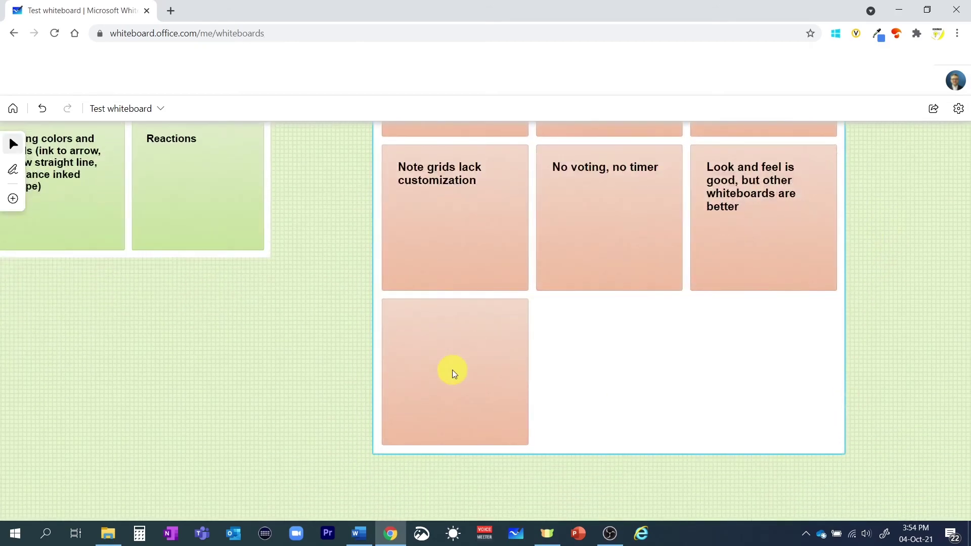
click(425, 271)
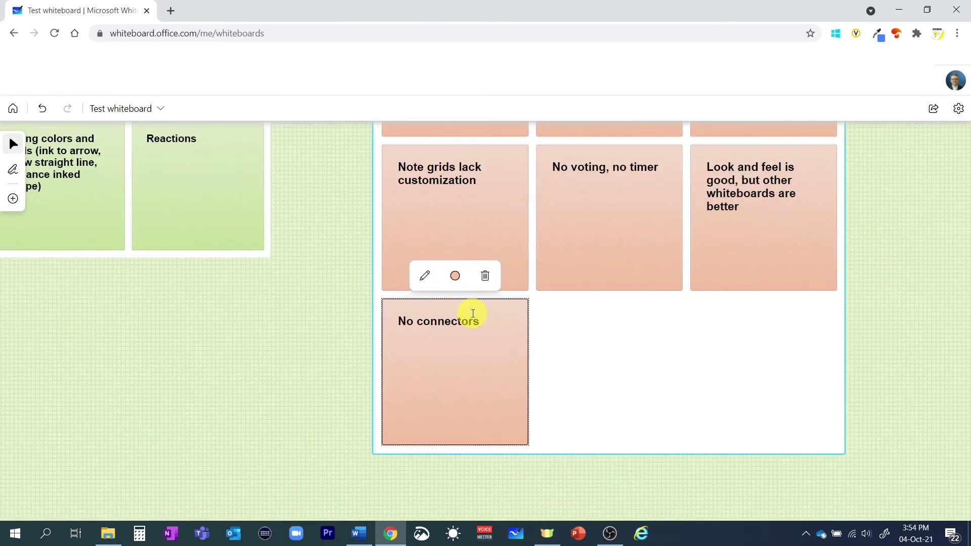
click(587, 354)
text(No document shar)
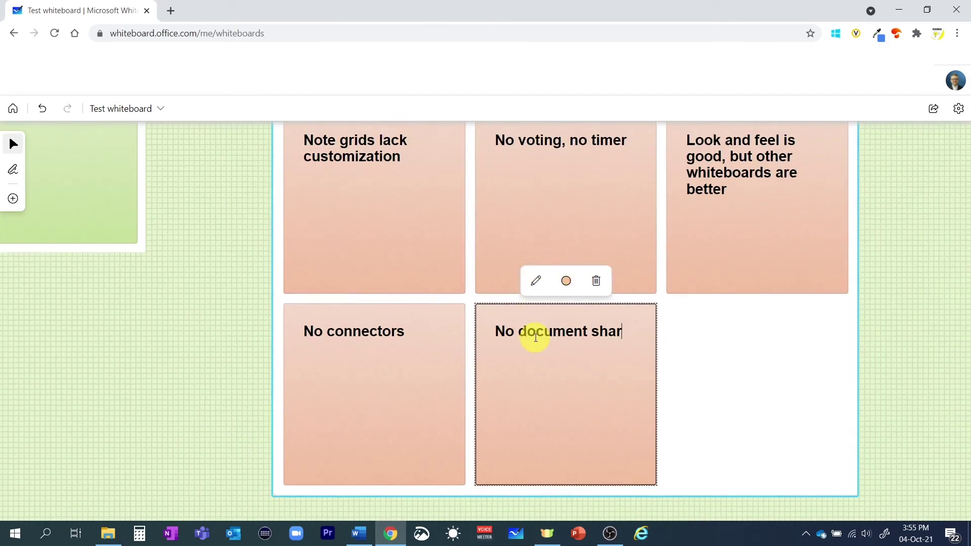
text(ing (only images). Coming soon)
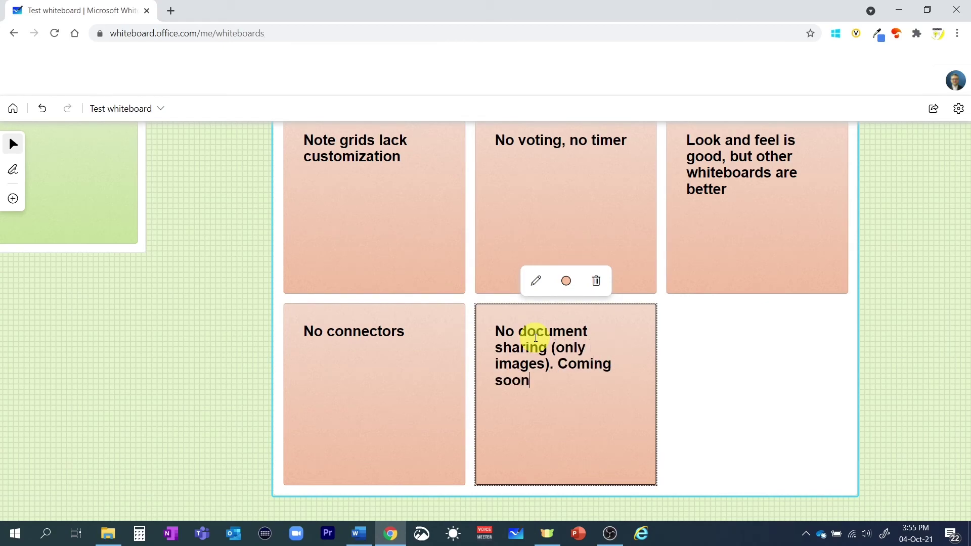
text(!)
click(680, 380)
text(Only 1 text font a)
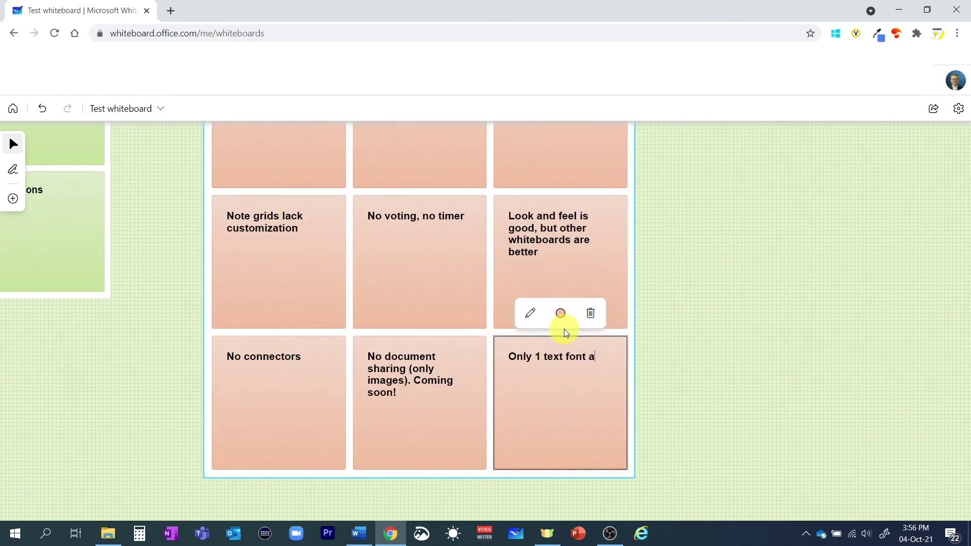
text(vailable, no formatting)
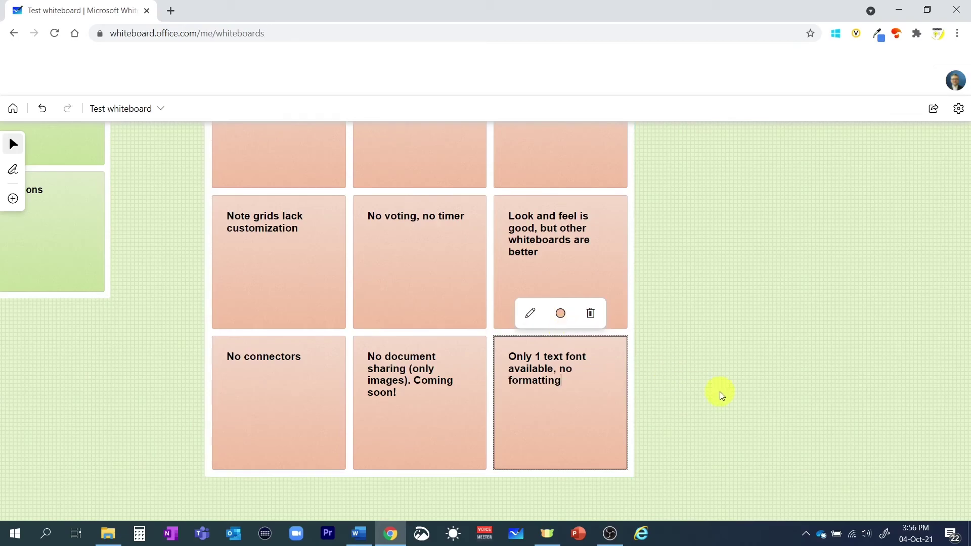
click(720, 392)
scroll(693, 295, down, 5)
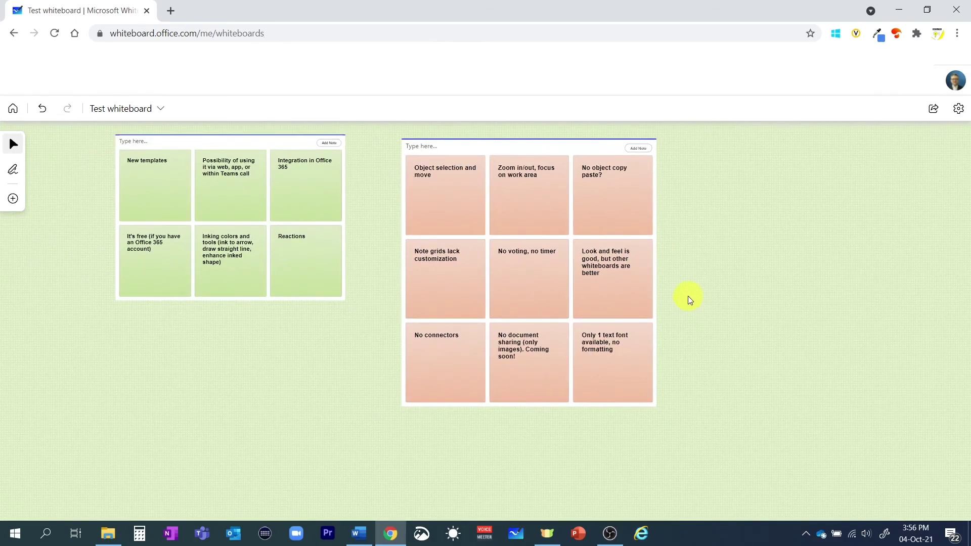
- Zoom out and move both note grids and their labels to the upper right of the stand-up board
scroll(693, 296, down, 3)
drag(703, 279, 779, 317)
scroll(711, 322, down, 2)
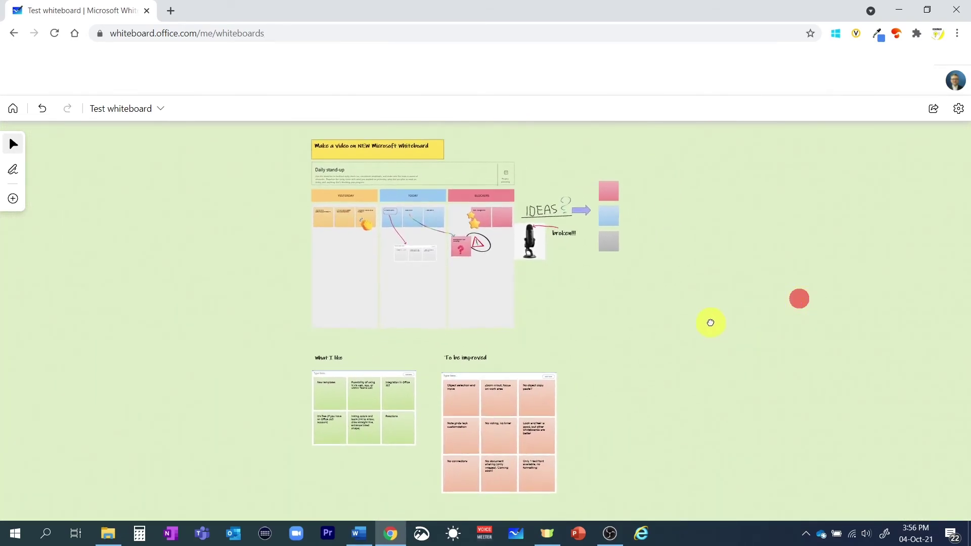
drag(710, 323, 650, 333)
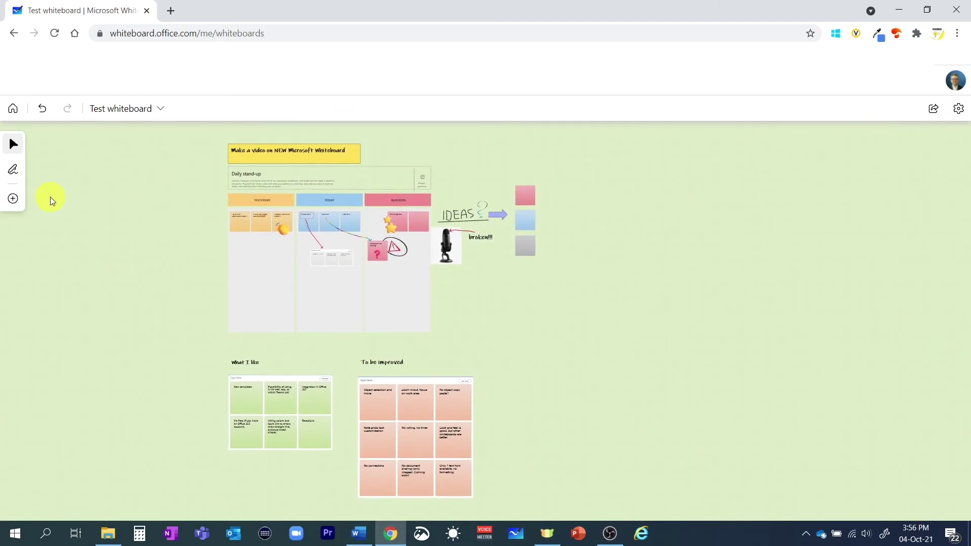
drag(405, 298, 705, 161)
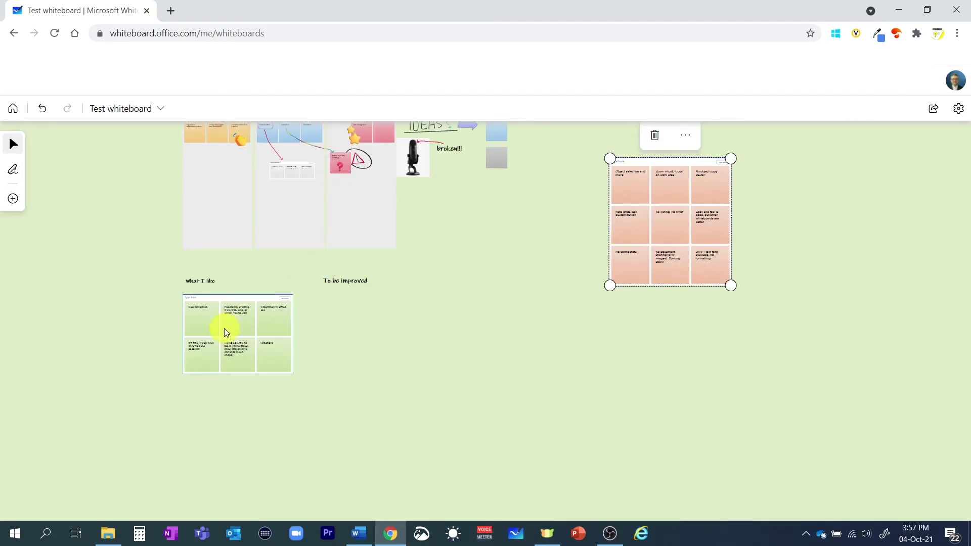
drag(226, 332, 605, 204)
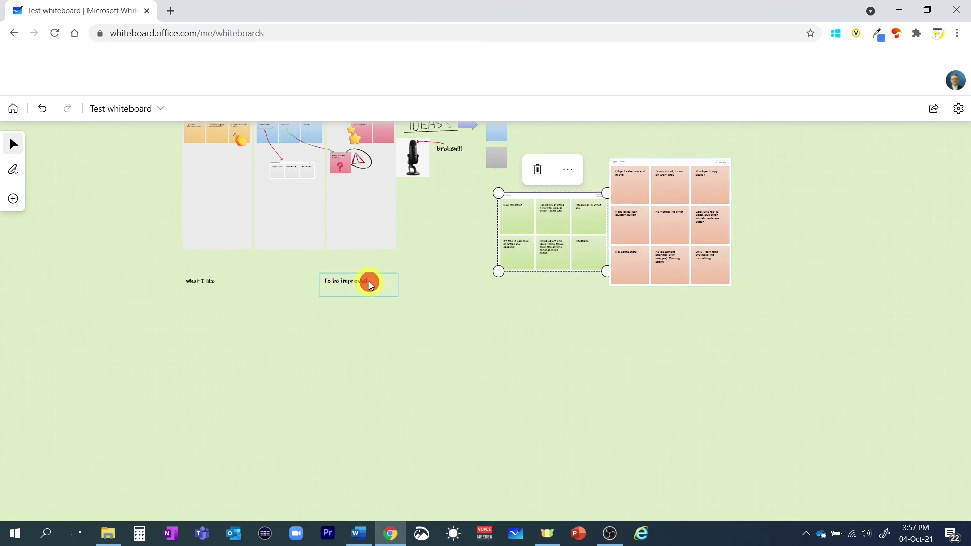
drag(368, 281, 752, 144)
drag(201, 282, 583, 117)
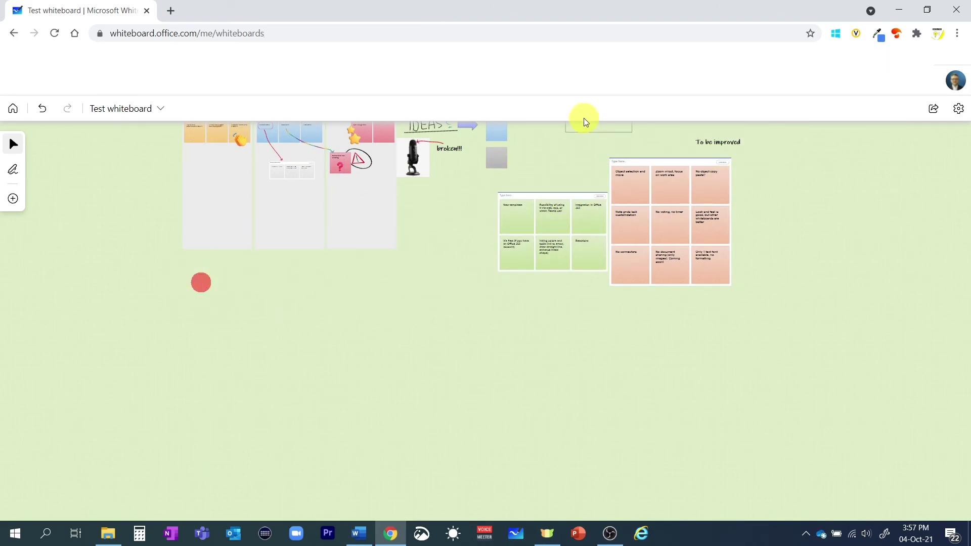
- Align the 'What I like' and 'To be improved' labels with each grid placed directly beneath
scroll(389, 302, up, 8)
scroll(388, 301, right, 6)
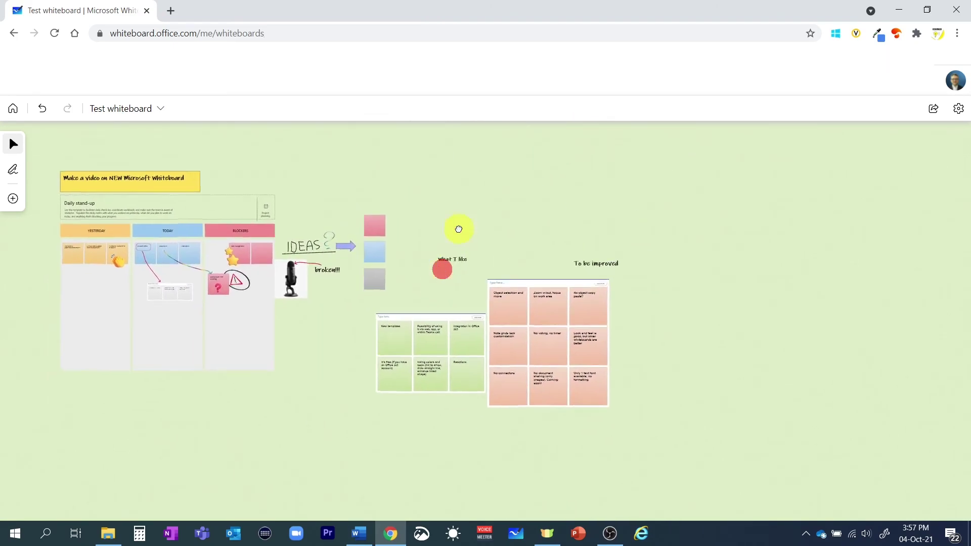
click(429, 329)
drag(430, 330, 448, 251)
drag(582, 338, 625, 272)
drag(530, 373, 666, 282)
drag(406, 393, 478, 284)
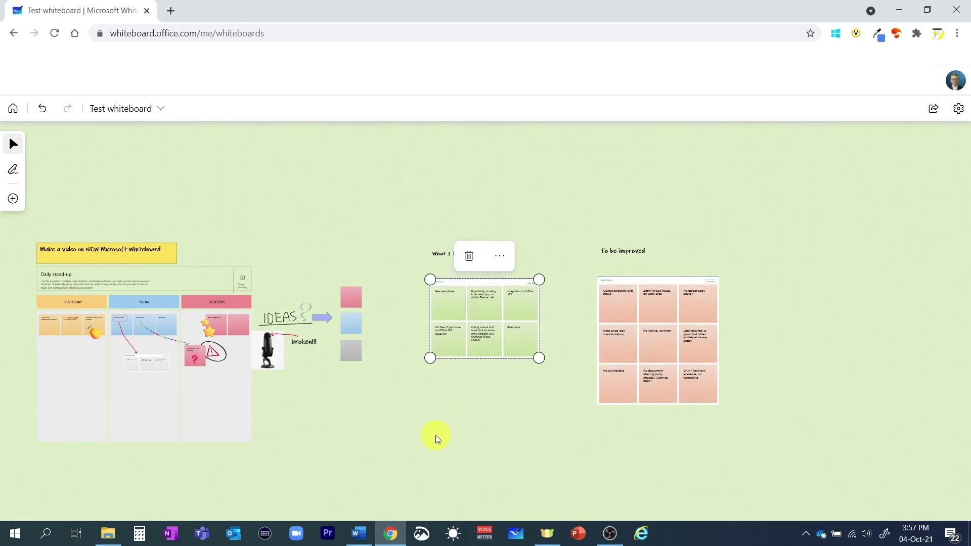
drag(436, 434, 489, 435)
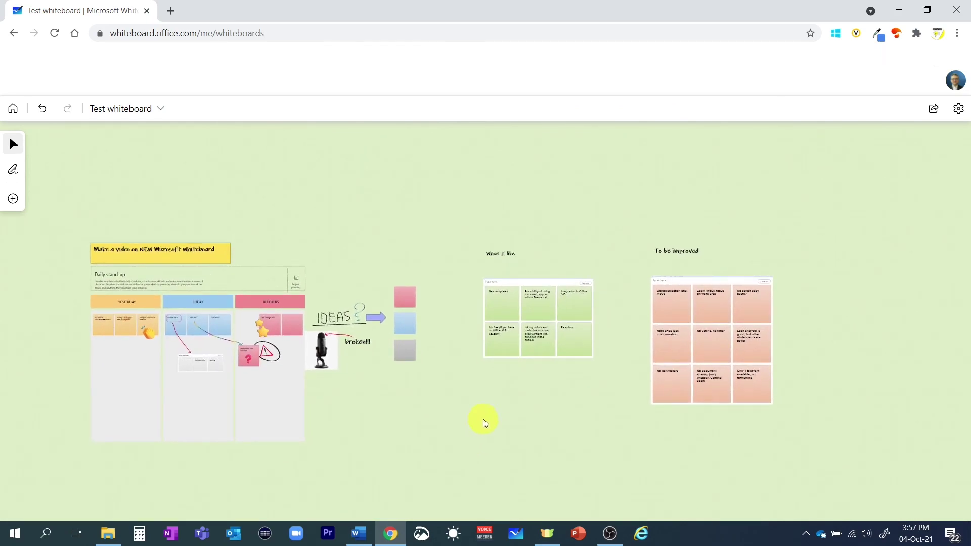